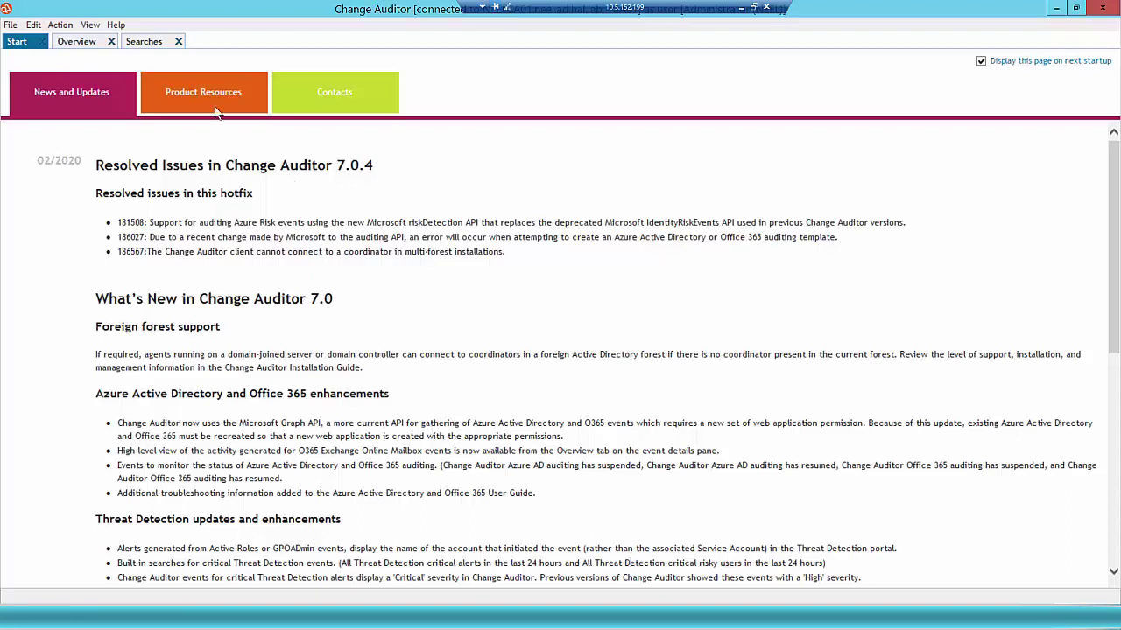
Step: Review the product's license list with the License column widened, and close the product information dialog
{"action": "left_click", "coordinate": [115, 25]}
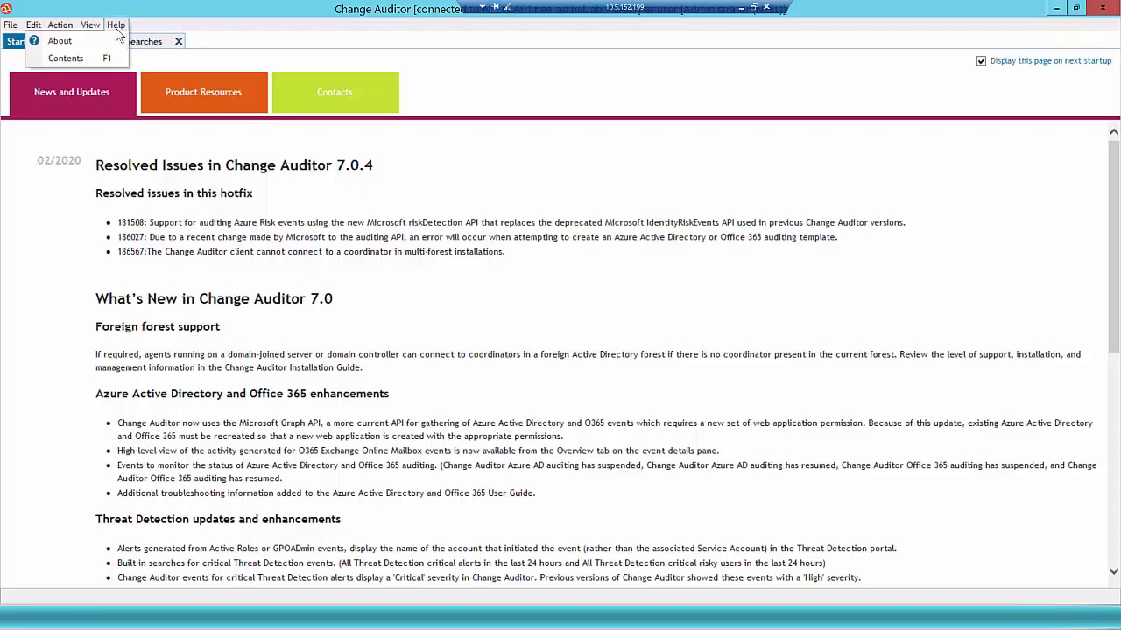
{"action": "left_click", "coordinate": [60, 41]}
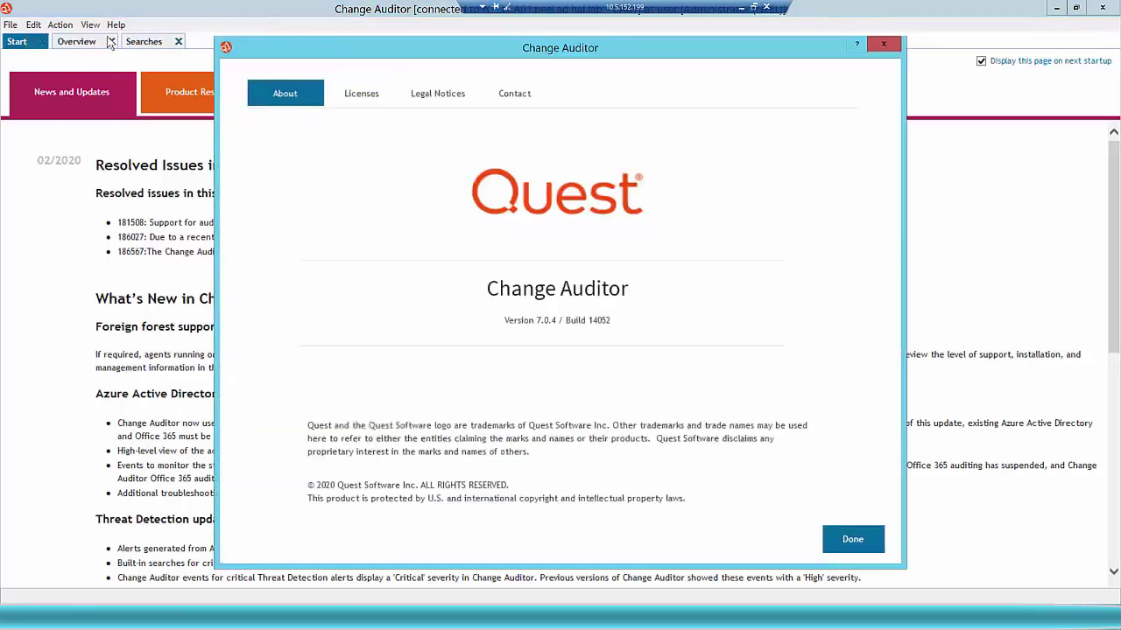
{"action": "left_click", "coordinate": [361, 96]}
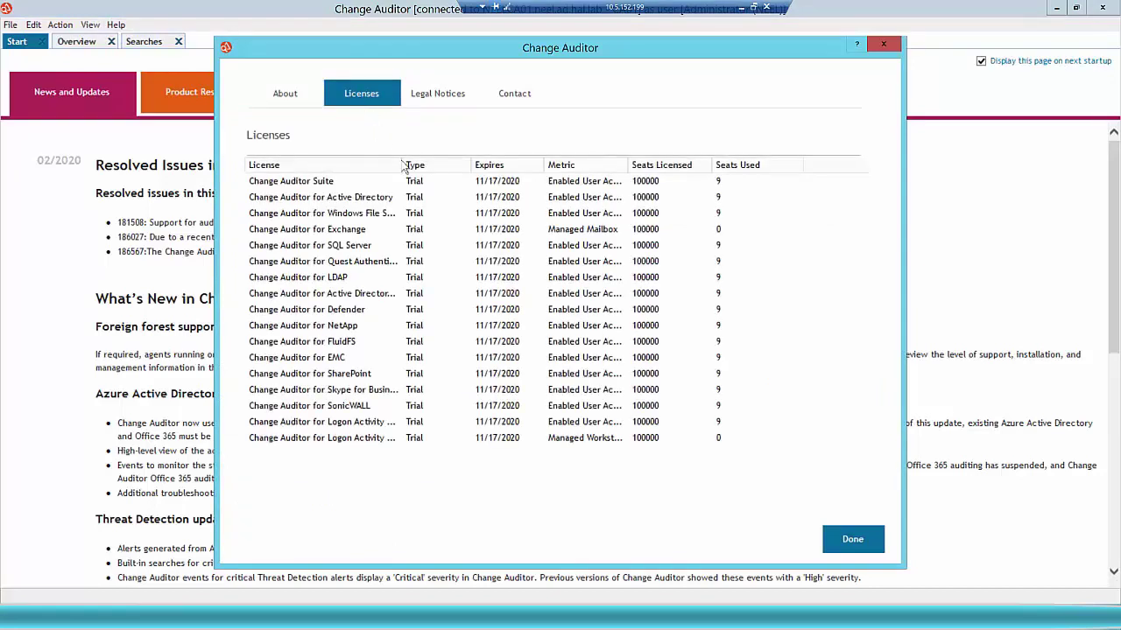
{"action": "left_click_drag", "start_coordinate": [401, 164], "coordinate": [447, 163]}
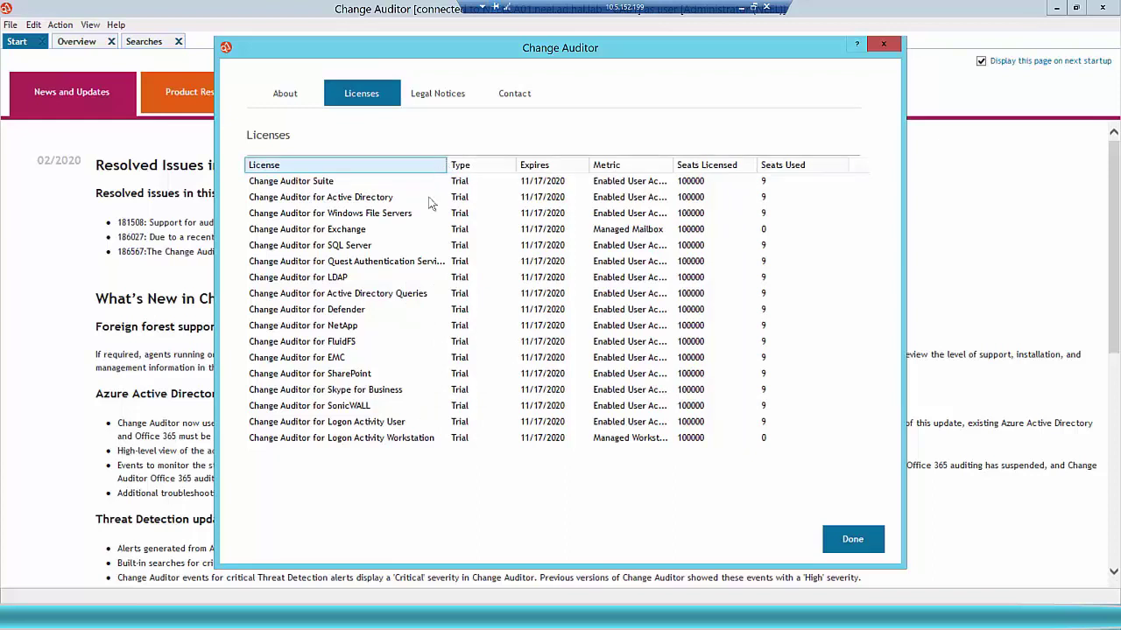
{"action": "left_click", "coordinate": [405, 220]}
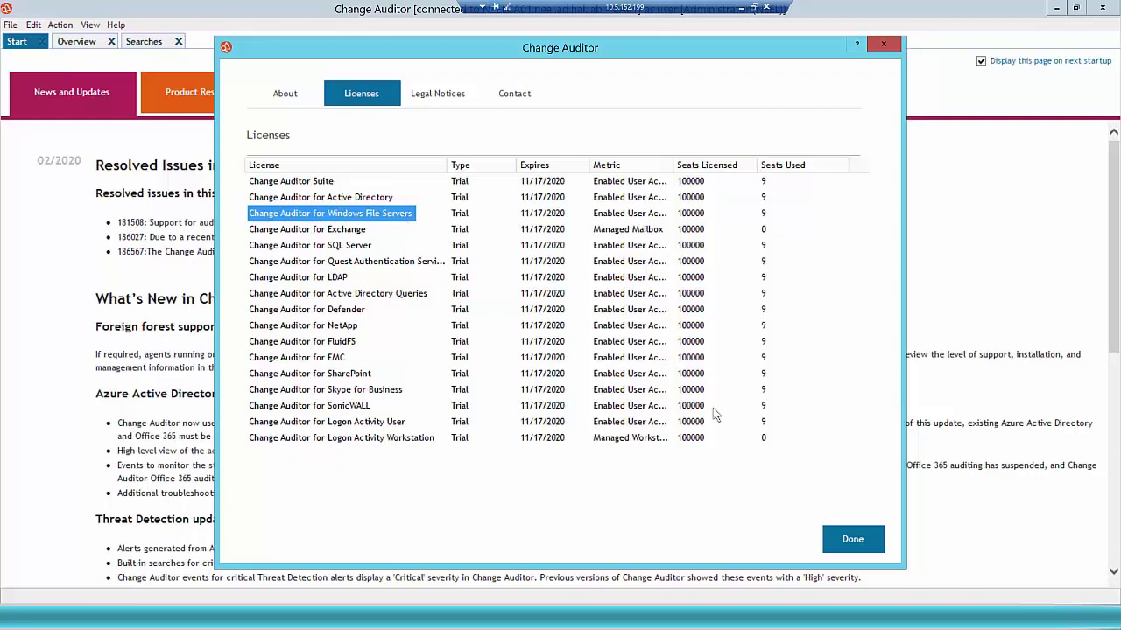
{"action": "left_click", "coordinate": [852, 540]}
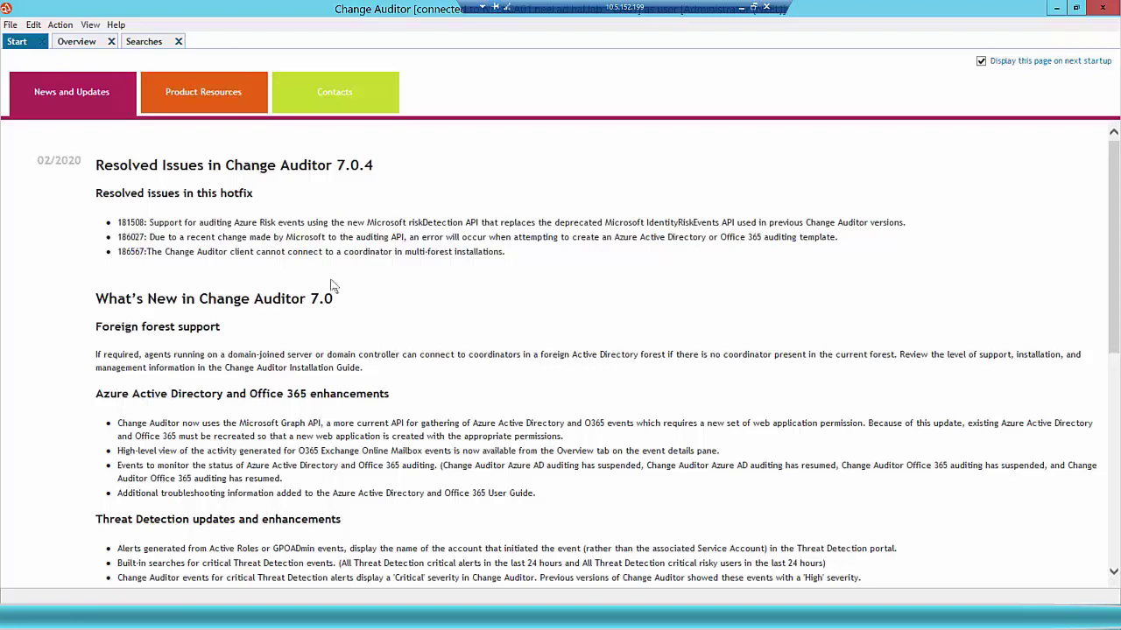
Step: View the agent statistics to check the status of the deployed agents
{"action": "left_click", "coordinate": [96, 26]}
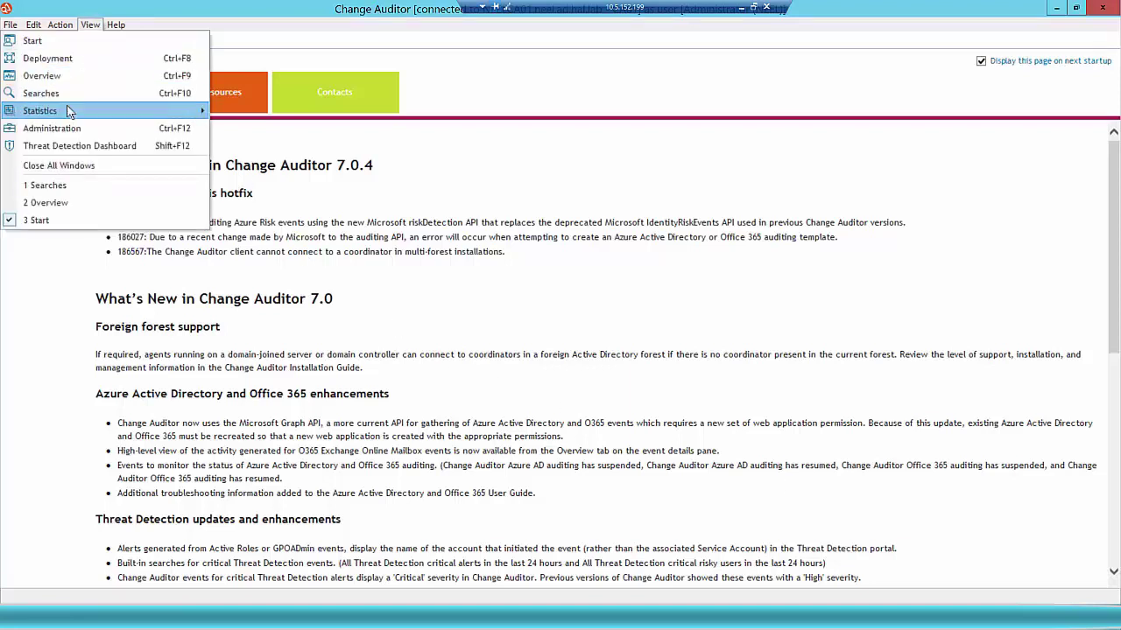
{"action": "mouse_move", "coordinate": [69, 111]}
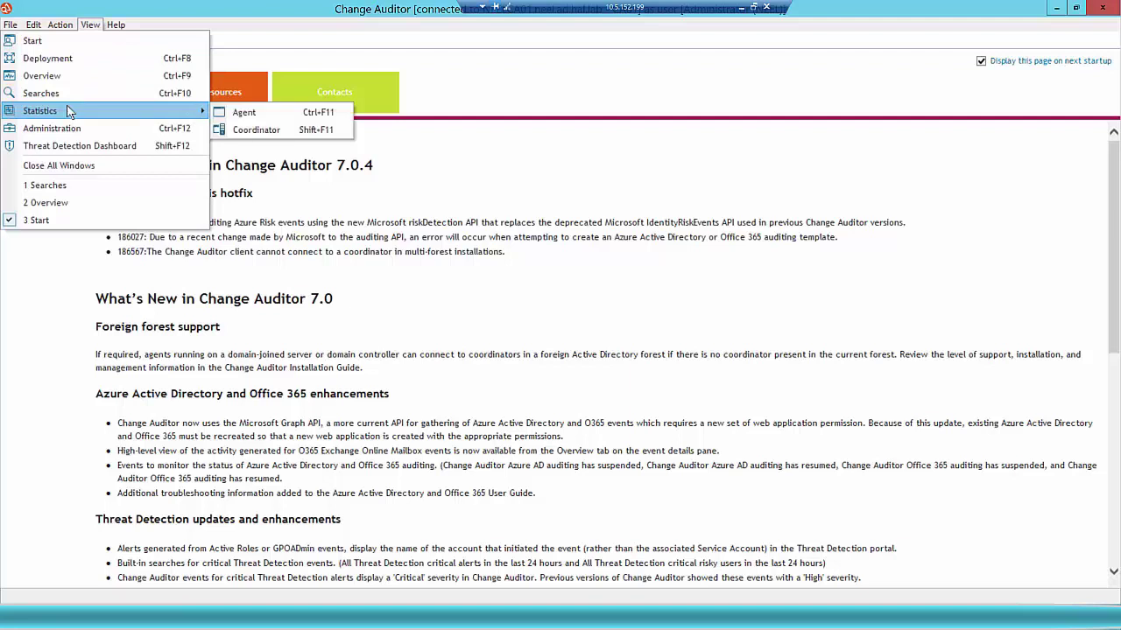
{"action": "left_click", "coordinate": [225, 119]}
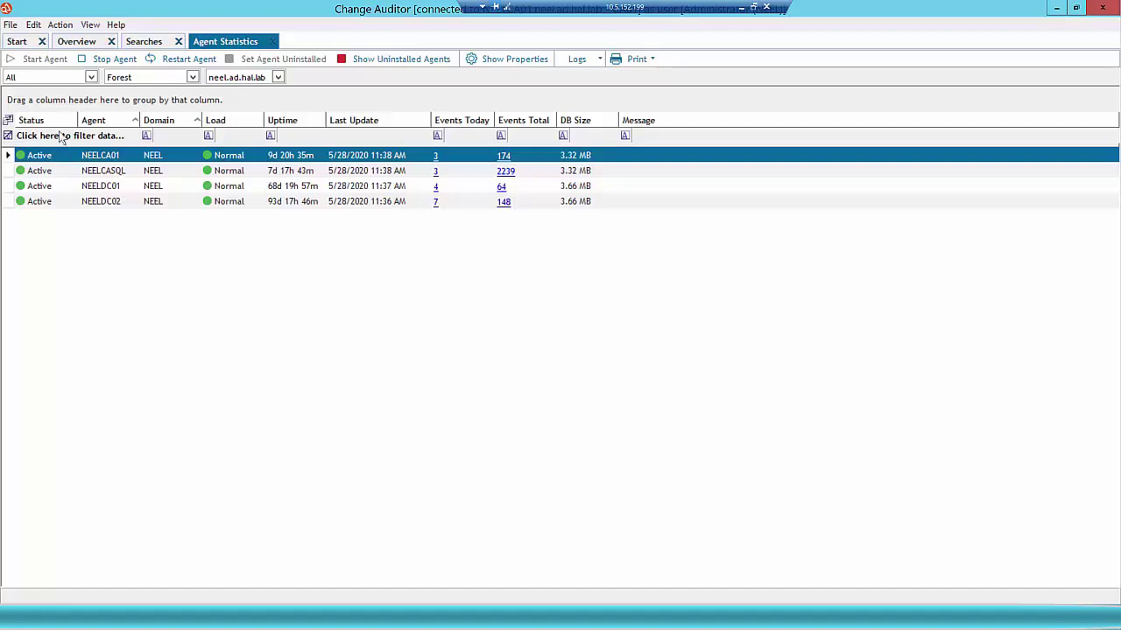
Step: Open the File System auditing templates in the administration tasks
{"action": "left_click", "coordinate": [90, 26]}
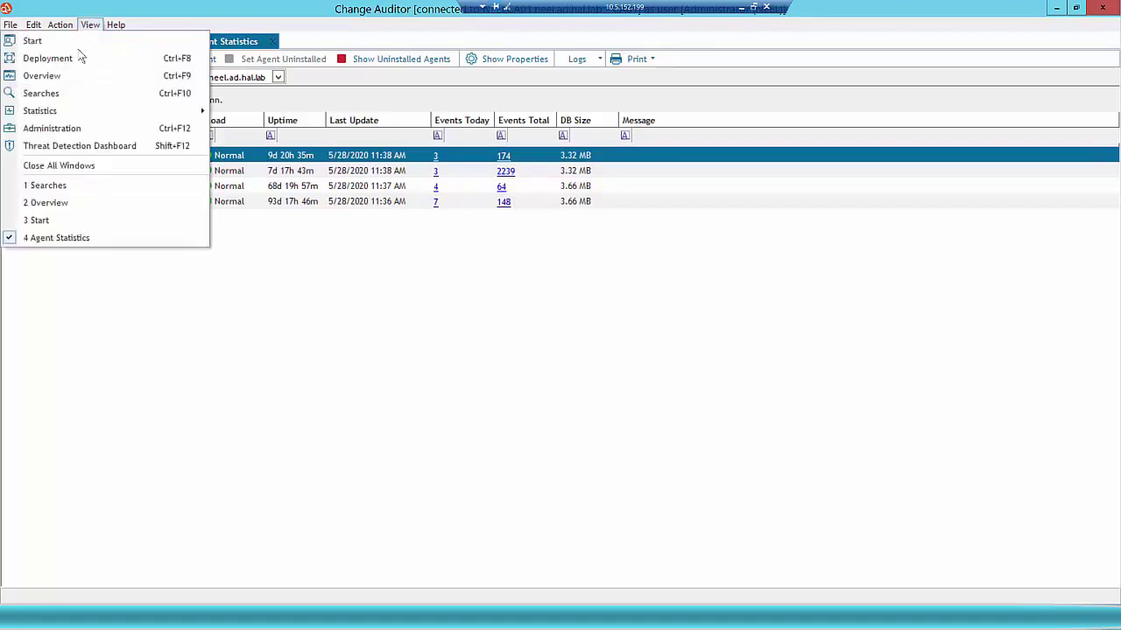
{"action": "left_click", "coordinate": [58, 131]}
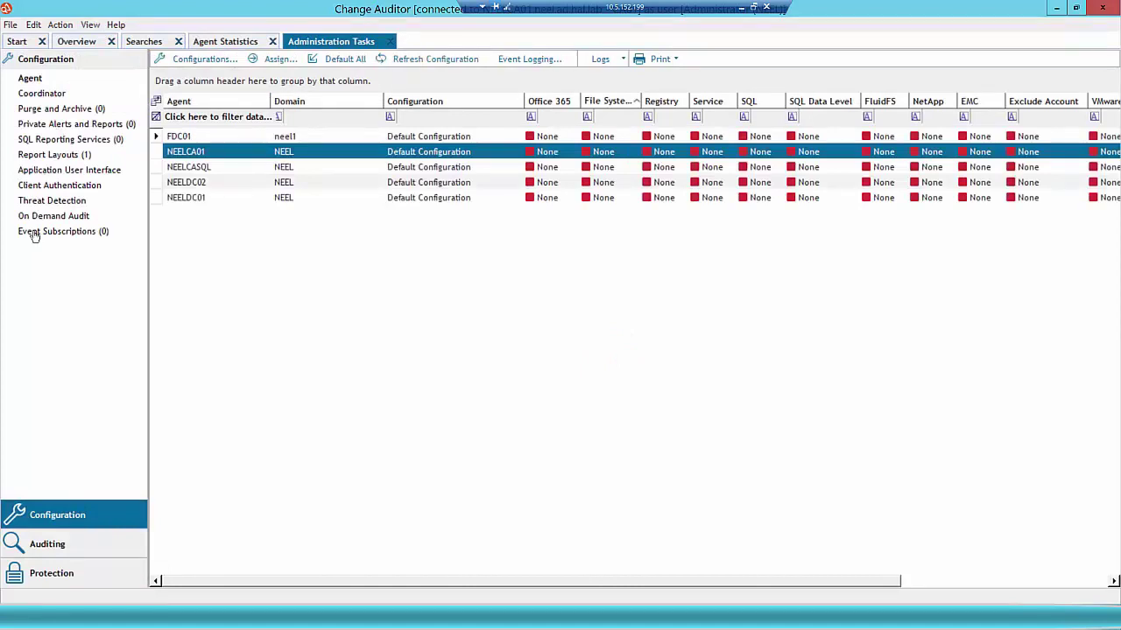
{"action": "left_click", "coordinate": [44, 544]}
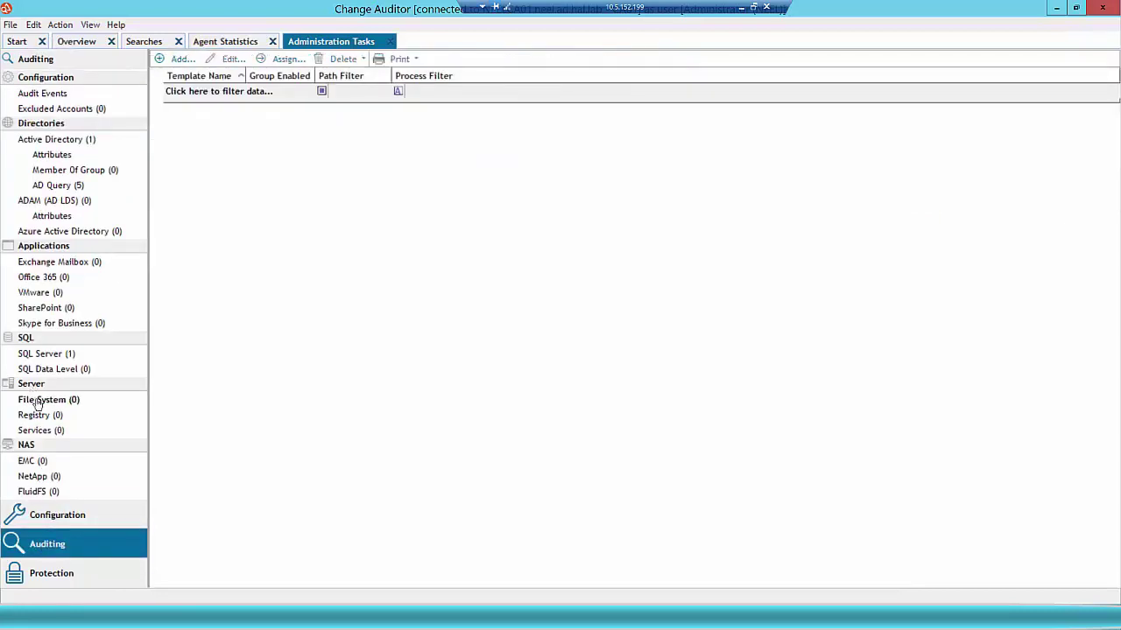
{"action": "left_click", "coordinate": [37, 401]}
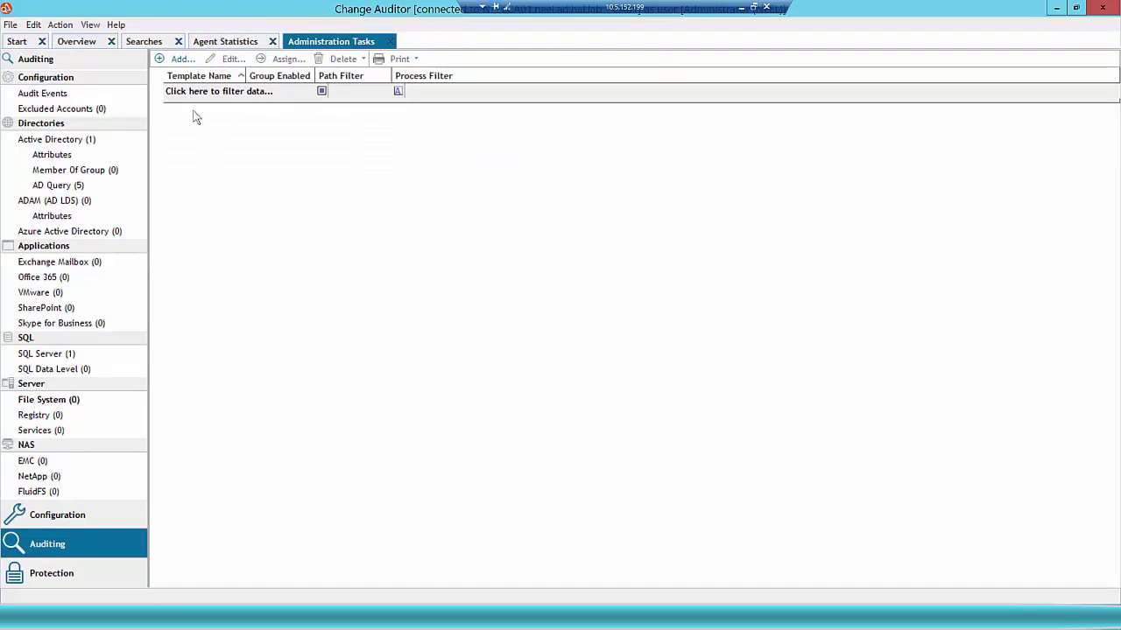
Step: Start a new file system auditing template named FS01 and add the folder C:\Test as its audit path
{"action": "left_click", "coordinate": [179, 59]}
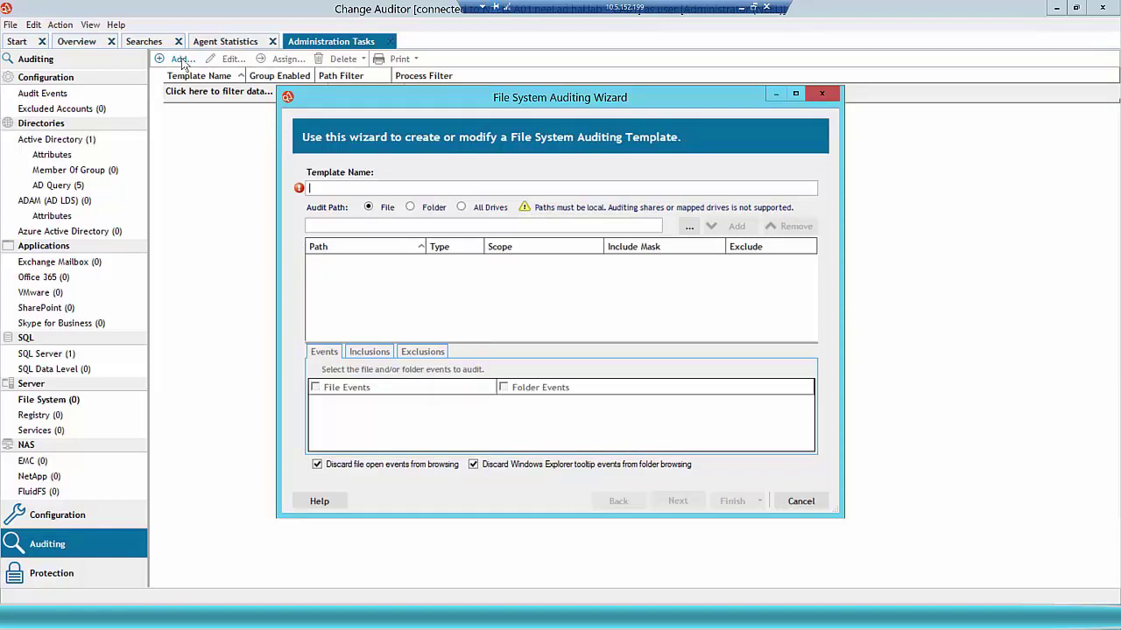
{"action": "type", "text": "FS01"}
{"action": "left_click", "coordinate": [411, 207]}
{"action": "left_click", "coordinate": [398, 227]}
{"action": "type", "text": "C:\\Test"}
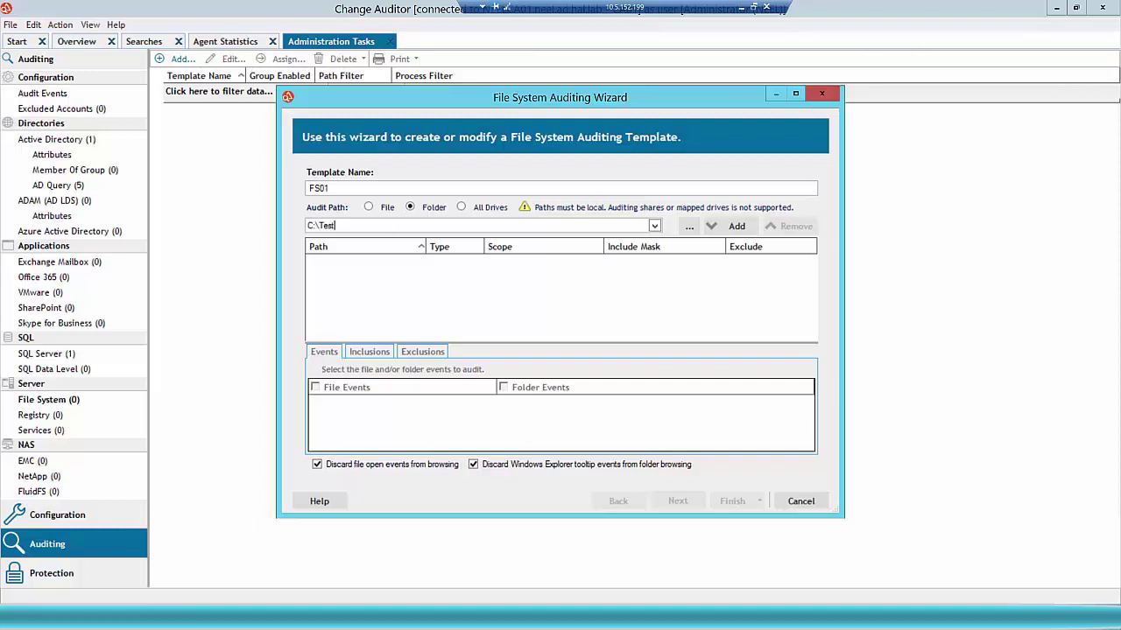
{"action": "left_click", "coordinate": [720, 229]}
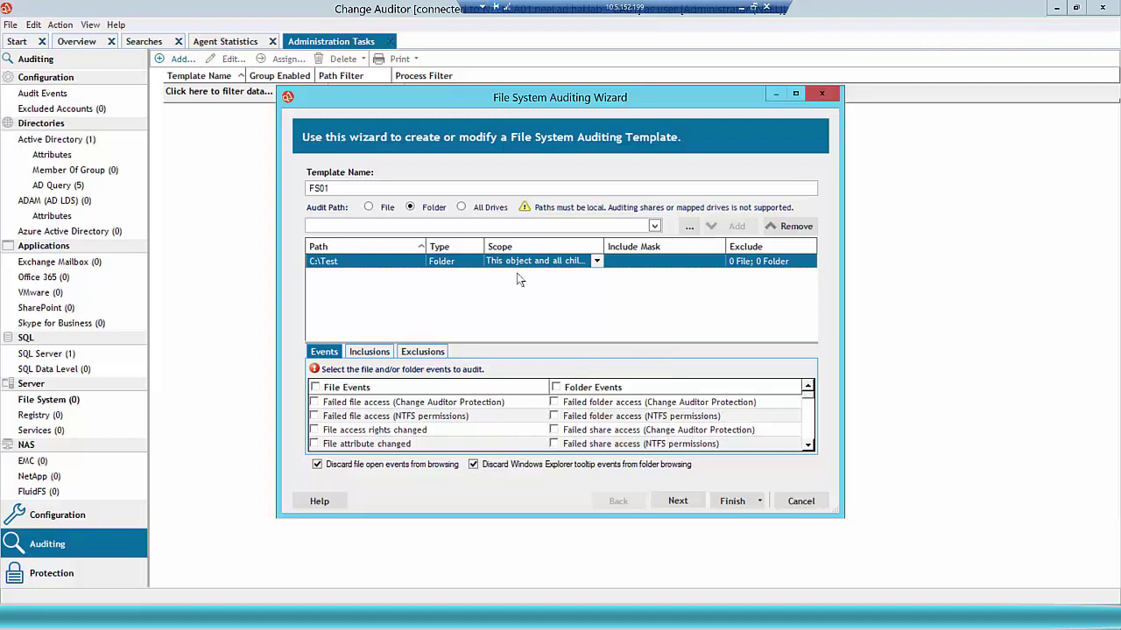
Step: Select all file and folder events for C:\Test and add the file mask *.* to its inclusions
{"action": "left_click", "coordinate": [315, 387]}
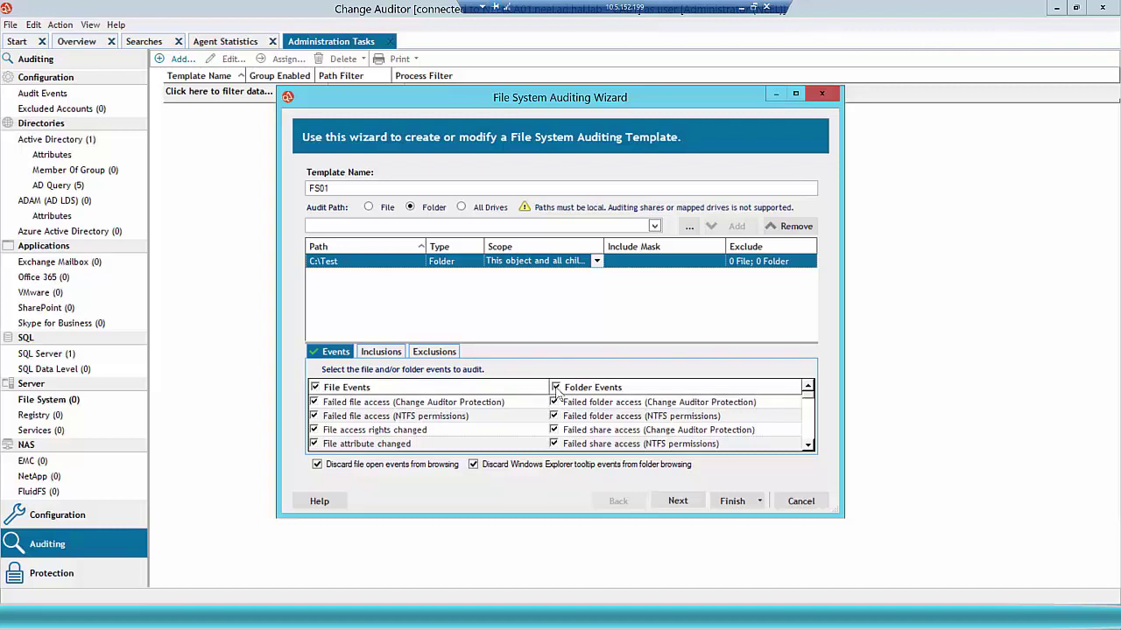
{"action": "left_click", "coordinate": [687, 503]}
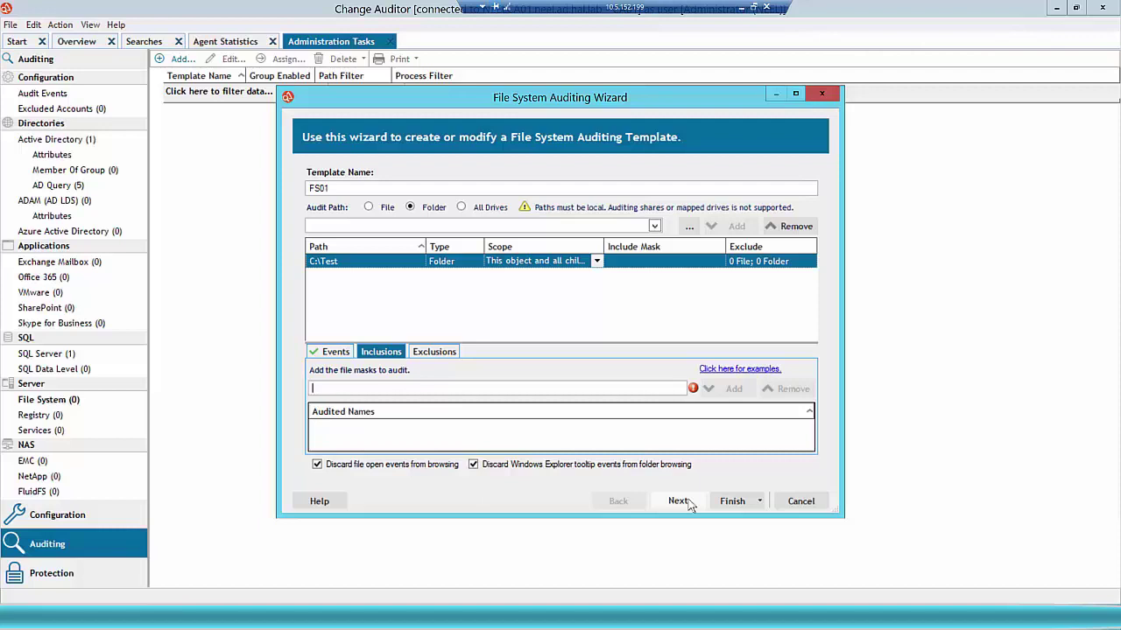
{"action": "type", "text": "*.*"}
{"action": "left_click", "coordinate": [734, 389]}
{"action": "left_click", "coordinate": [679, 501]}
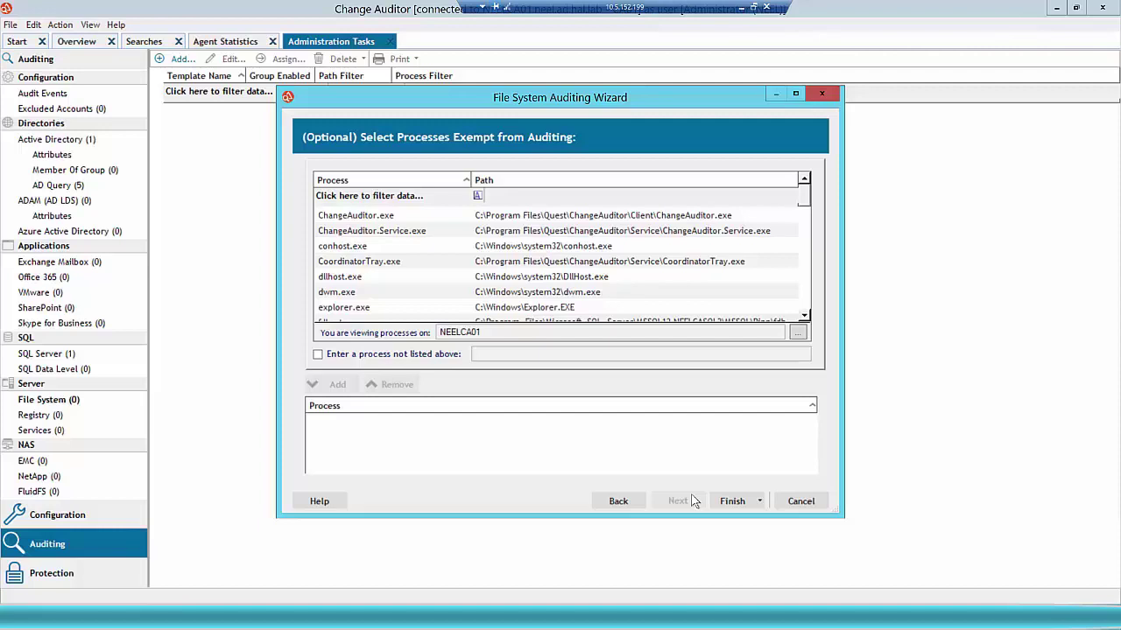
Step: Finish the template with the option to assign it to an agent configuration, and add a new configuration named FILEAUDIT
{"action": "left_click", "coordinate": [760, 502]}
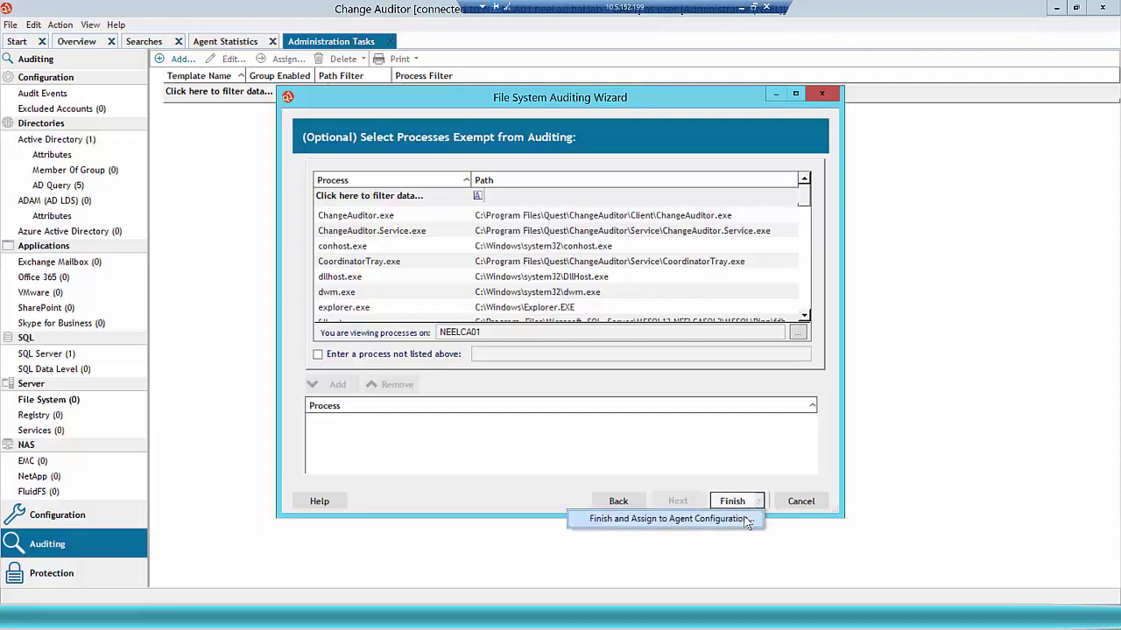
{"action": "left_click", "coordinate": [746, 519]}
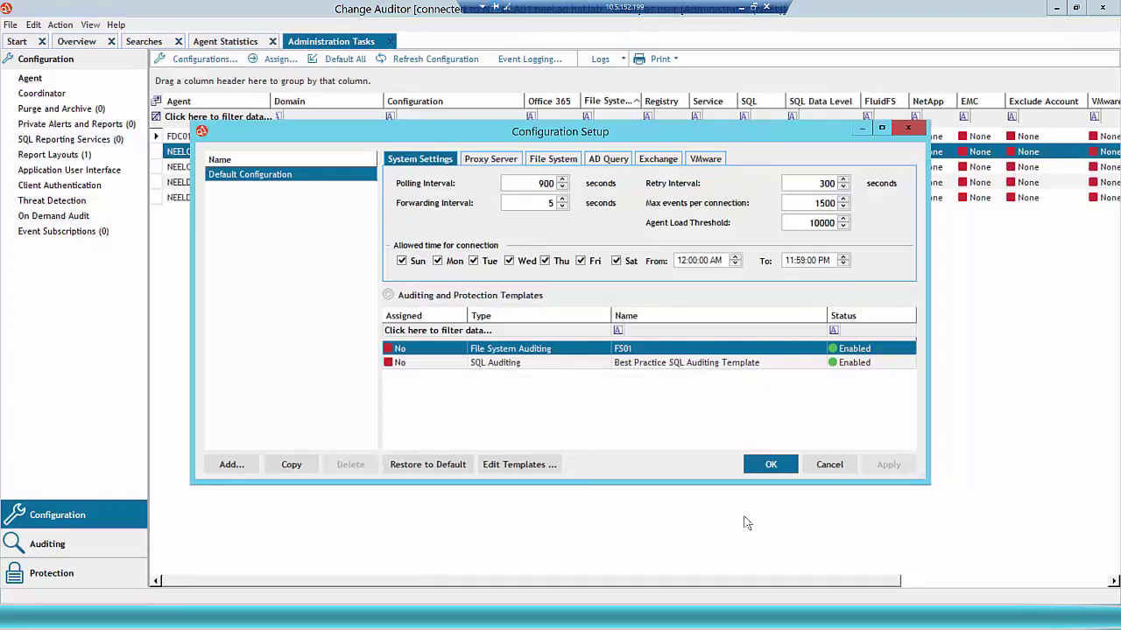
{"action": "left_click", "coordinate": [233, 472]}
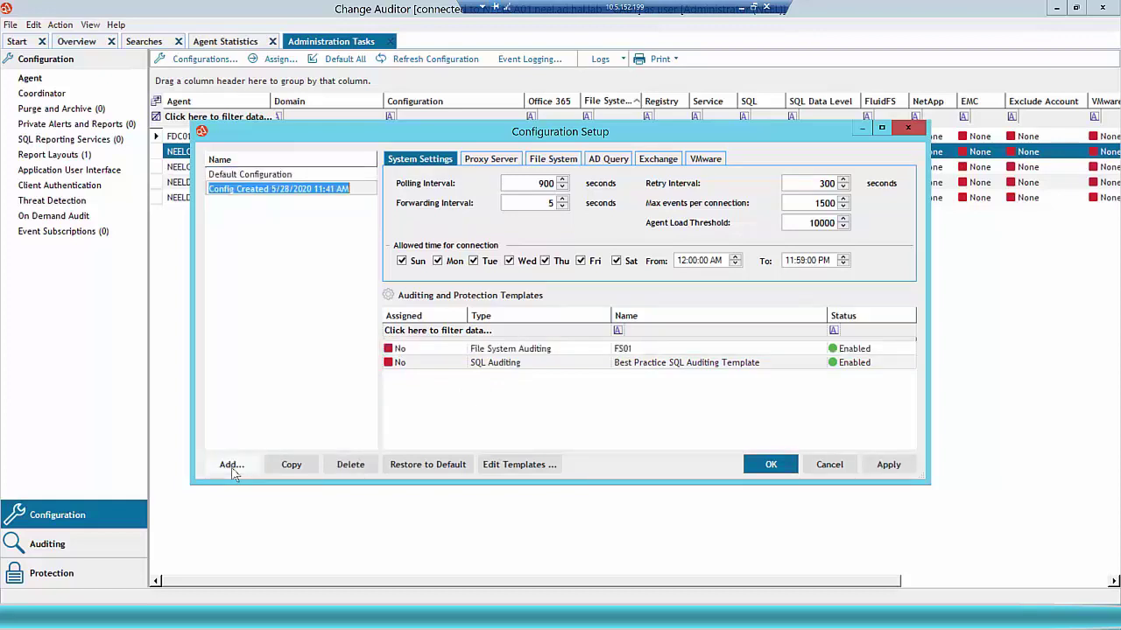
{"action": "type", "text": "FILE"}
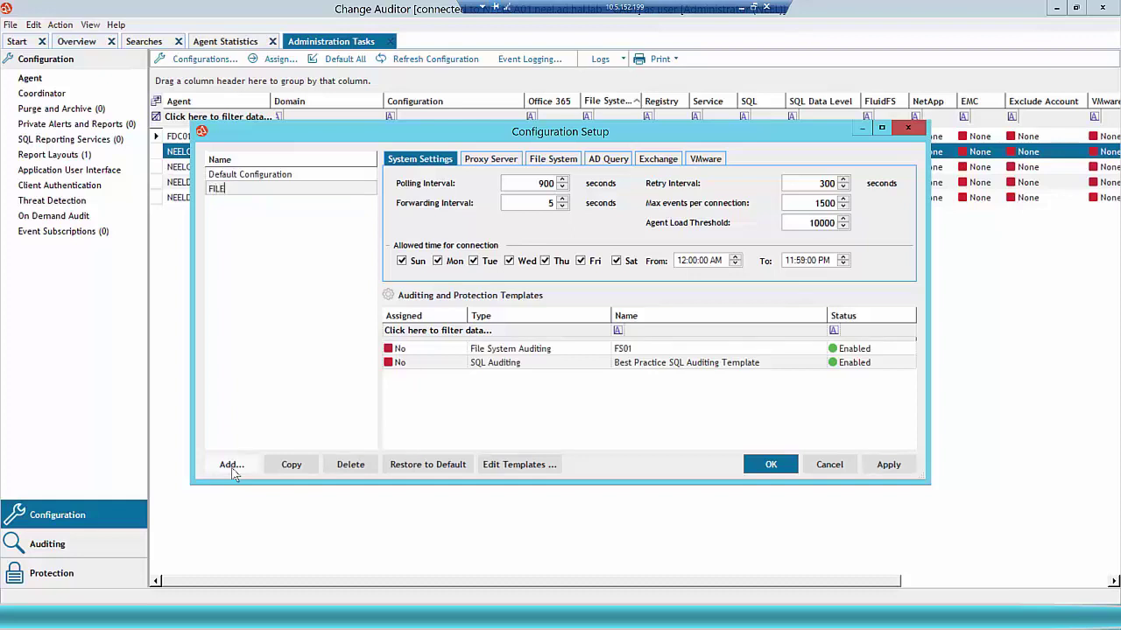
{"action": "type", "text": "AUDIT"}
Step: Assign the FS01 file system auditing template to the FILEAUDIT configuration and save the configuration setup
{"action": "left_click", "coordinate": [602, 351]}
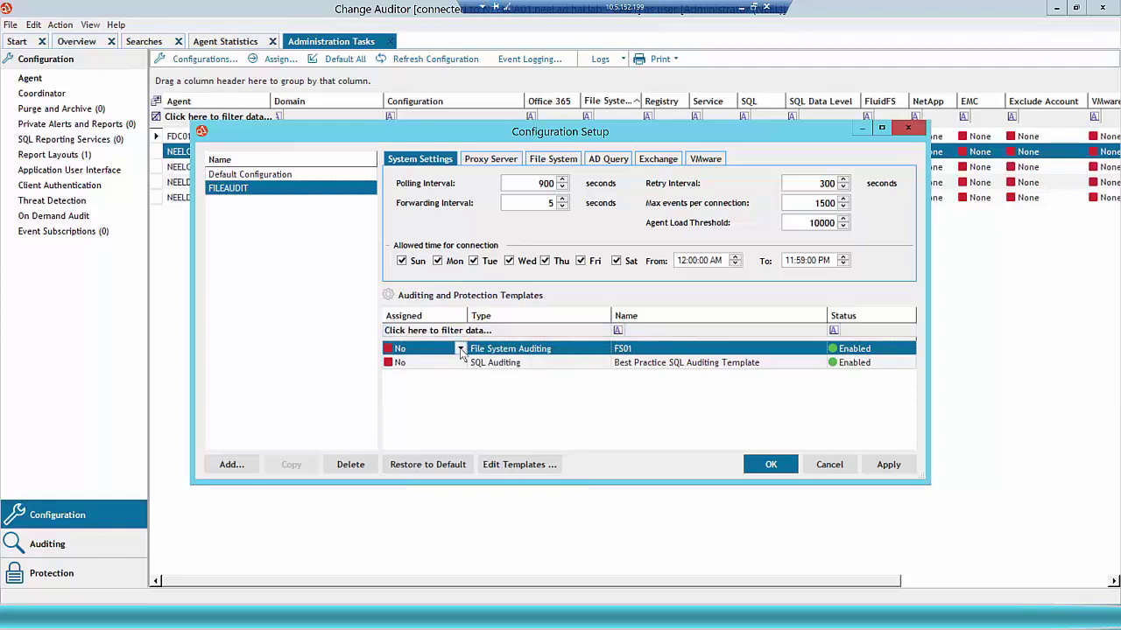
{"action": "left_click", "coordinate": [459, 350]}
{"action": "left_click", "coordinate": [438, 359]}
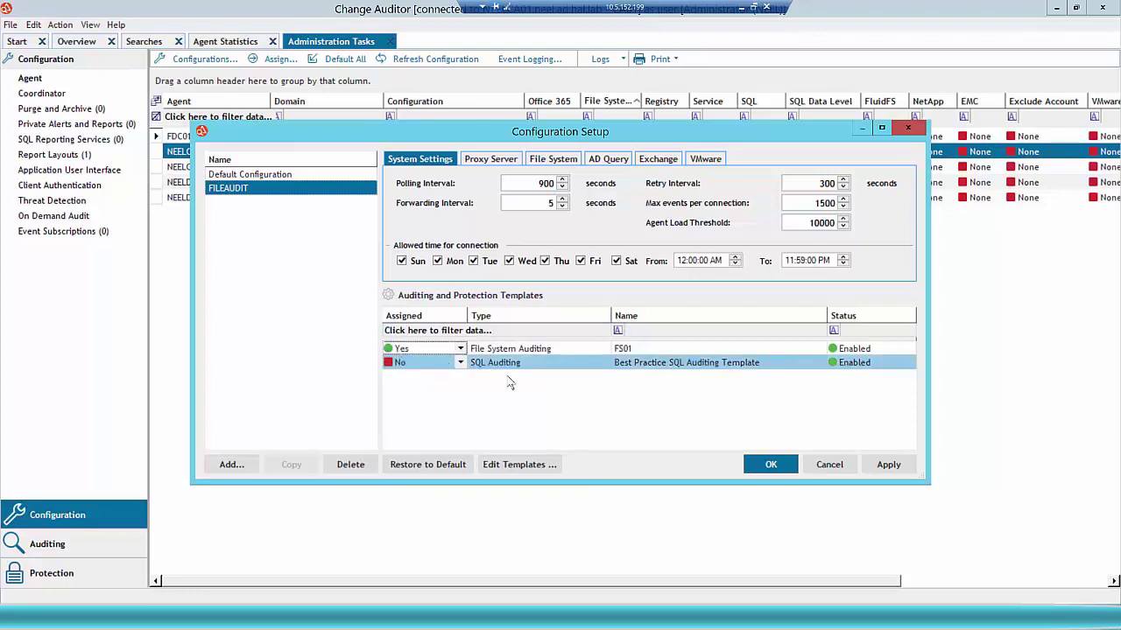
{"action": "left_click", "coordinate": [887, 467]}
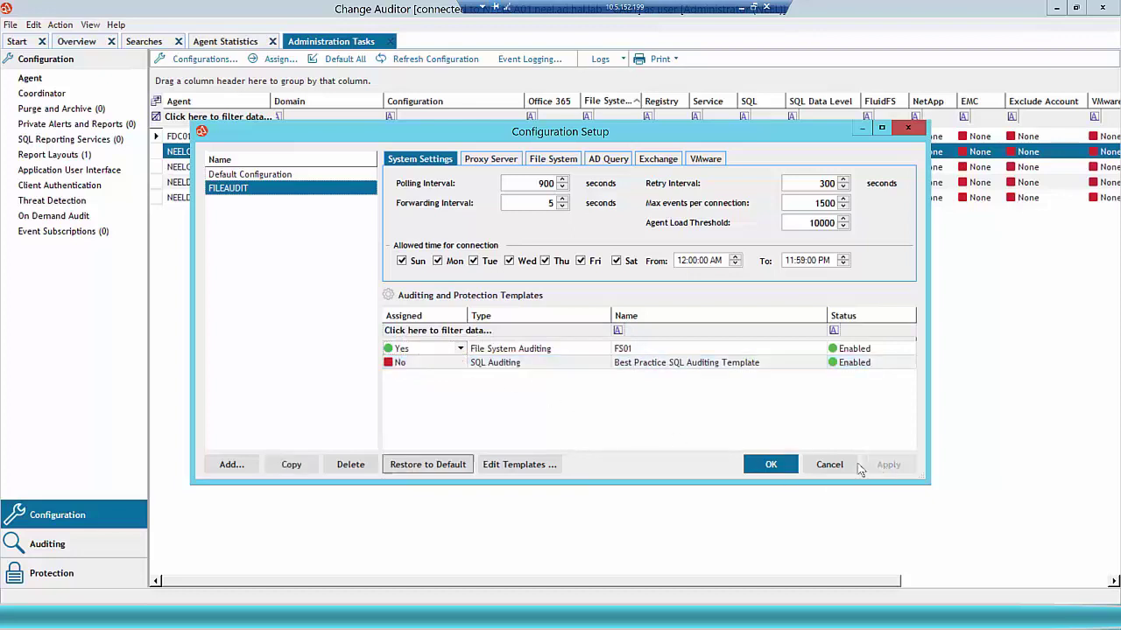
{"action": "left_click", "coordinate": [784, 466]}
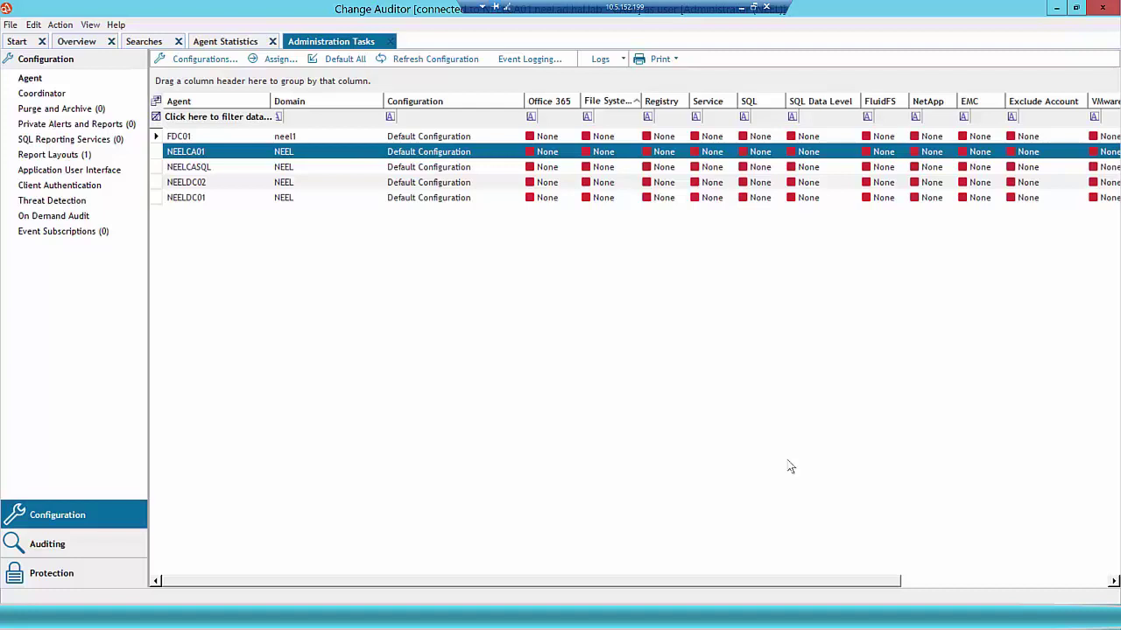
Step: Assign the FILEAUDIT configuration to the agent NEELCA01
{"action": "right_click", "coordinate": [473, 155]}
{"action": "left_click", "coordinate": [480, 163]}
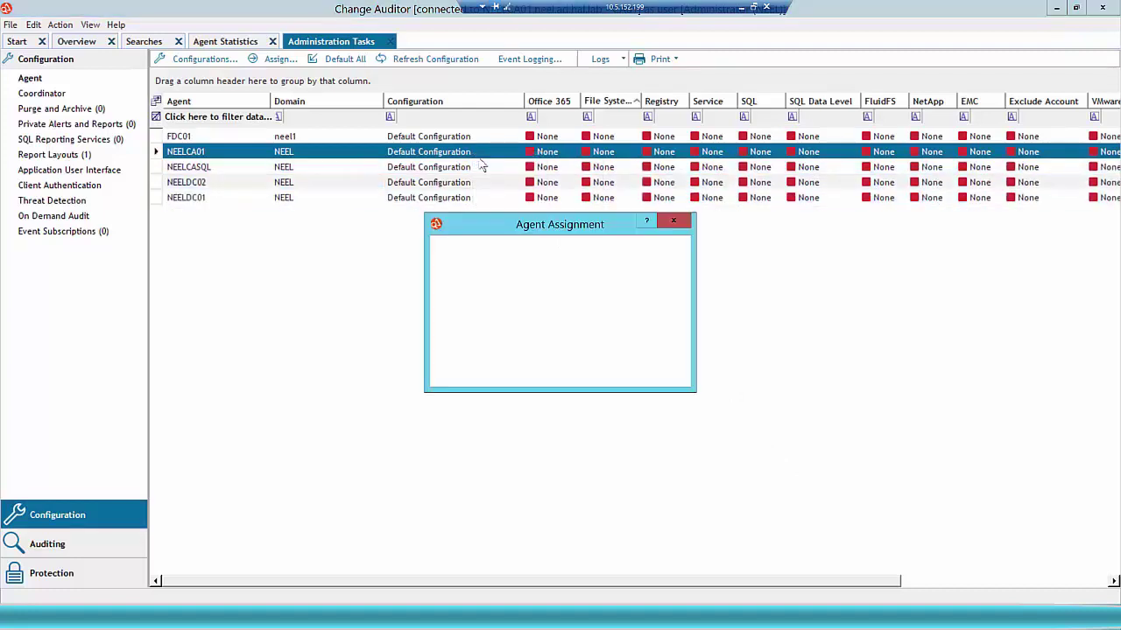
{"action": "left_click", "coordinate": [477, 286]}
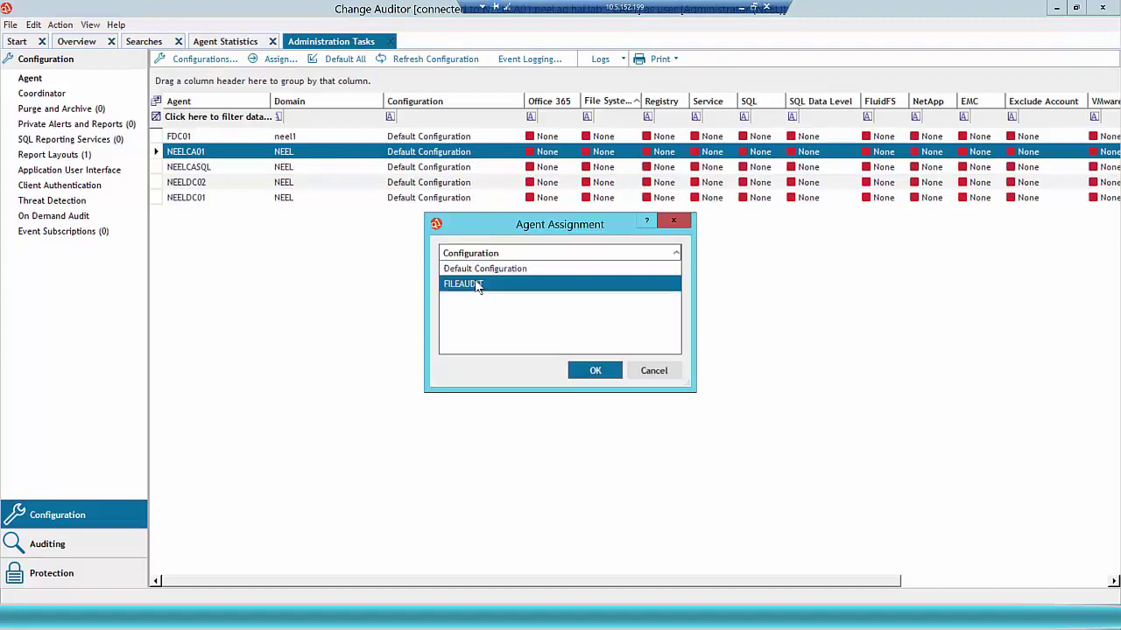
{"action": "left_click", "coordinate": [594, 371]}
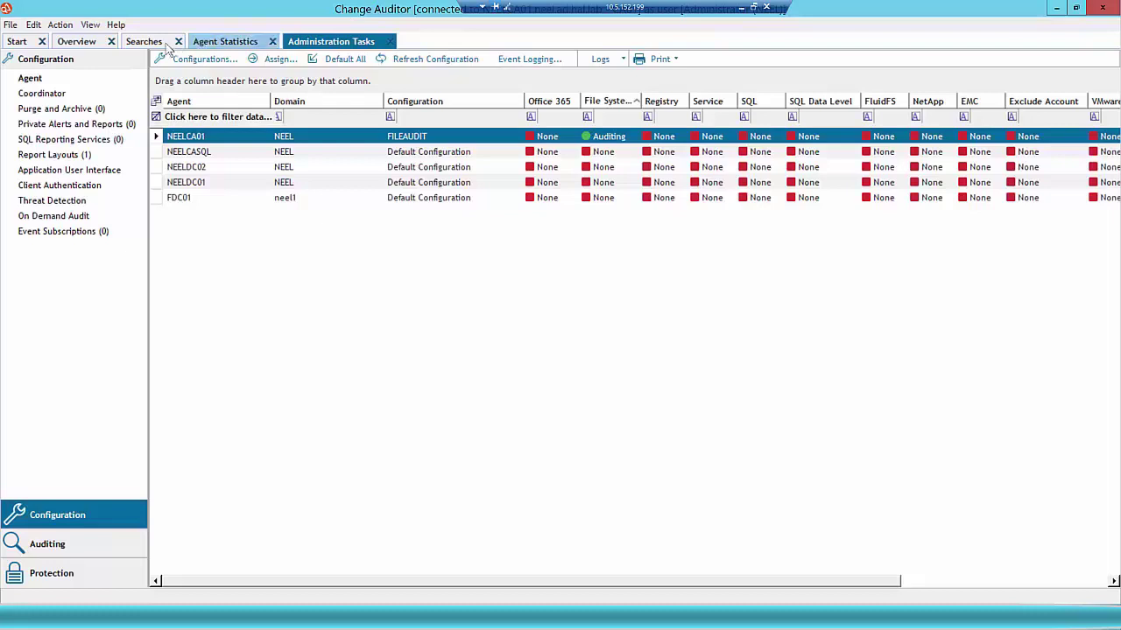
Step: Create a new private search and name it FS0001
{"action": "left_click", "coordinate": [145, 42]}
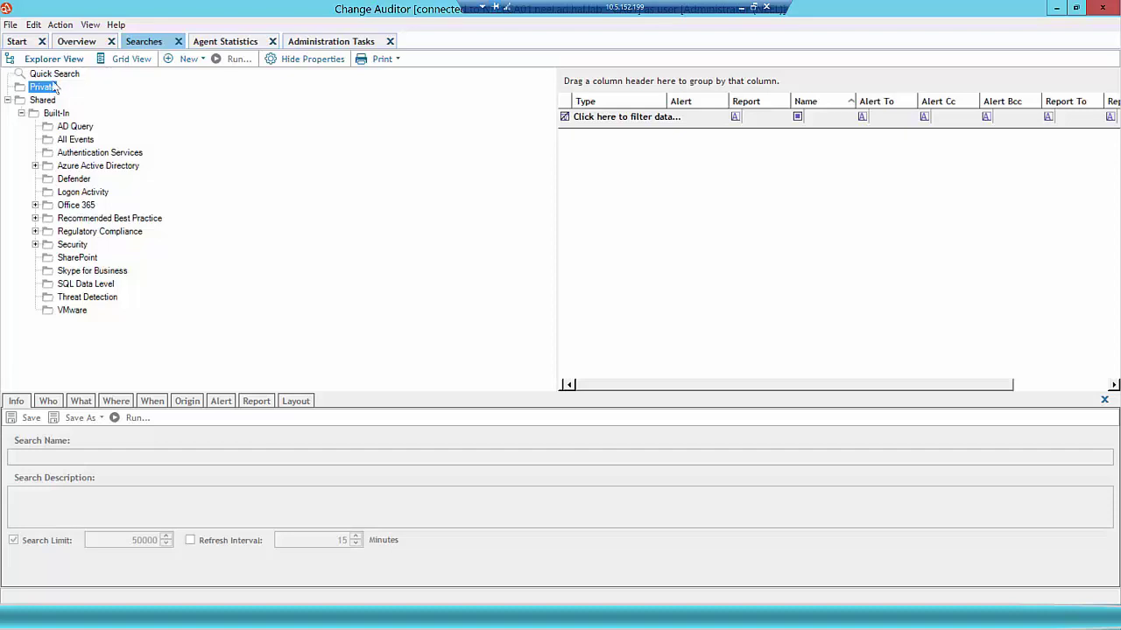
{"action": "left_click", "coordinate": [186, 58]}
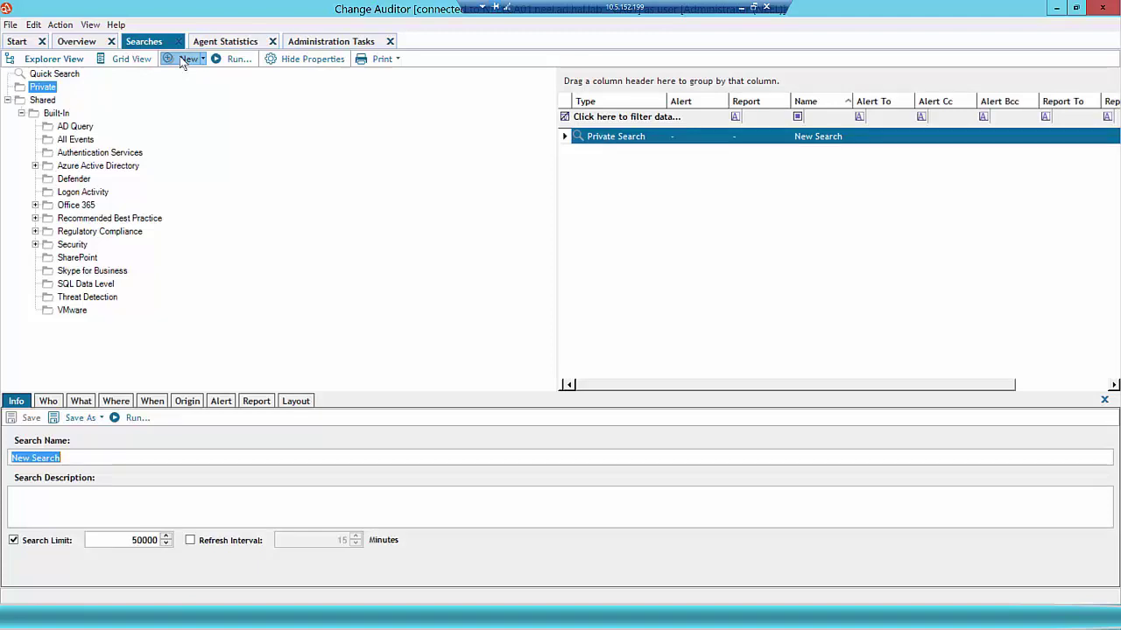
{"action": "type", "text": "FS0001"}
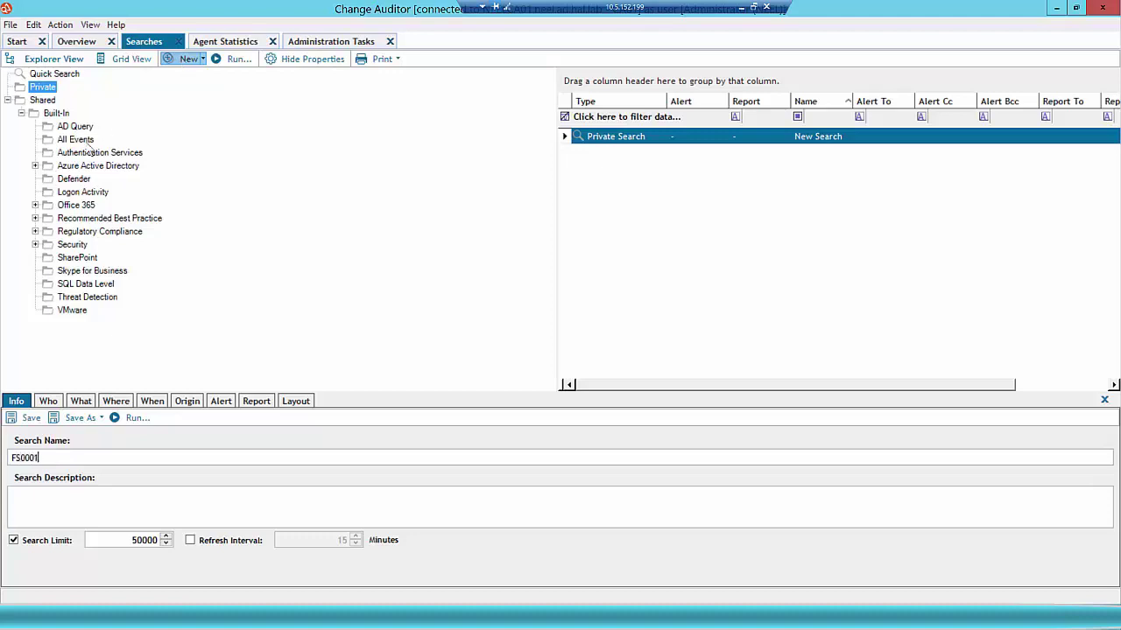
Step: Add a File System subsystem criterion to the search for C:\Test\, scoped to This Object and All Child Objects with all actions
{"action": "left_click", "coordinate": [80, 401]}
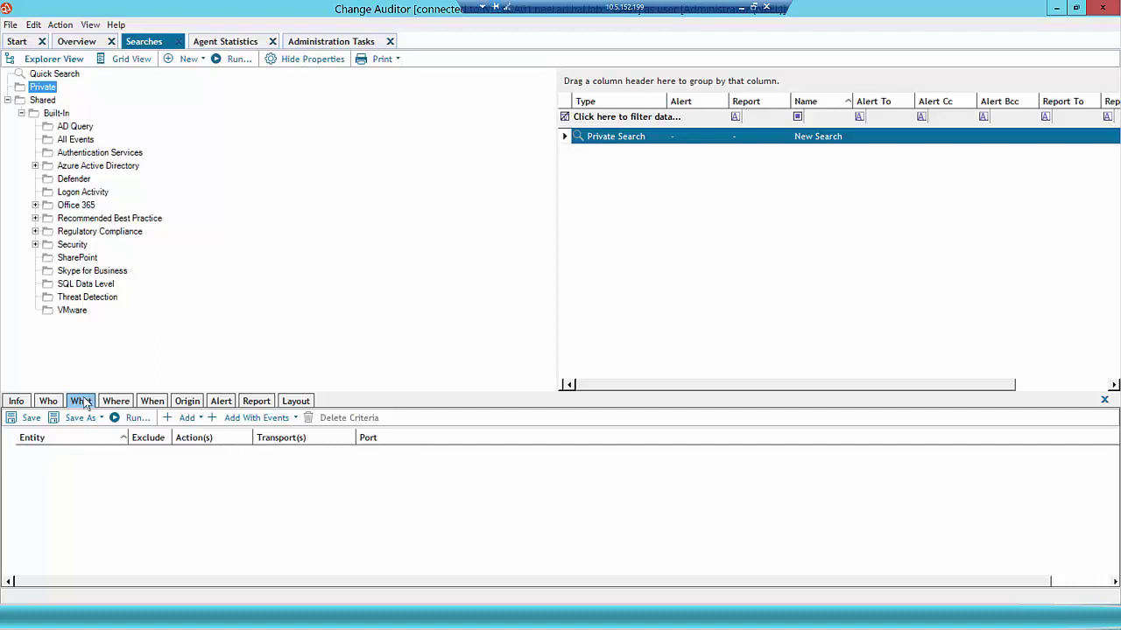
{"action": "left_click", "coordinate": [199, 420]}
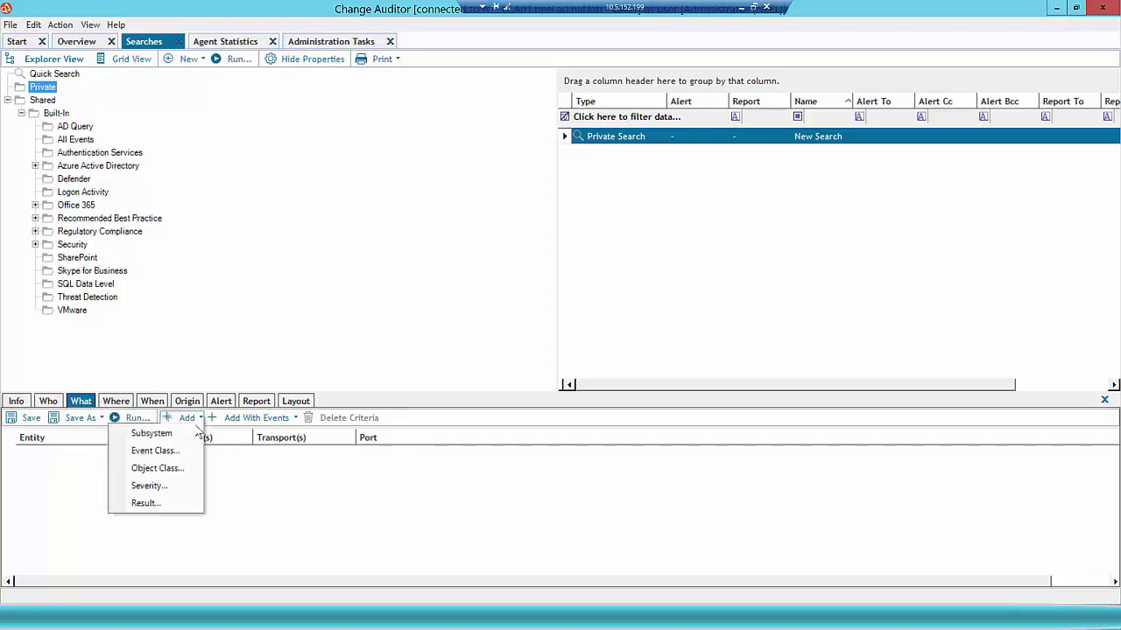
{"action": "mouse_move", "coordinate": [188, 434]}
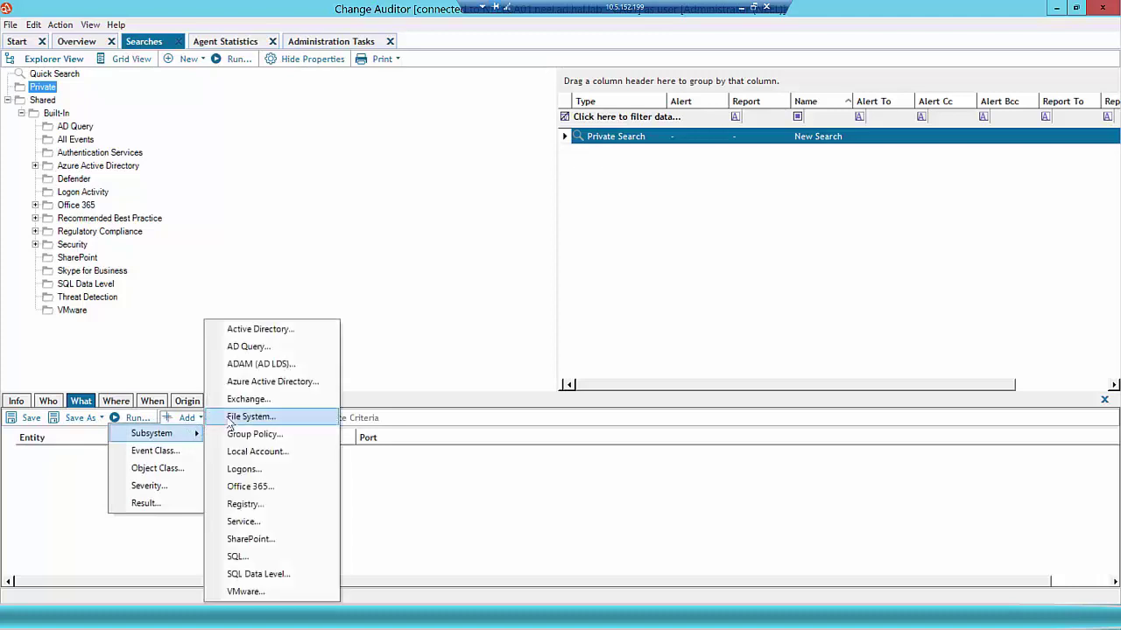
{"action": "left_click", "coordinate": [230, 418]}
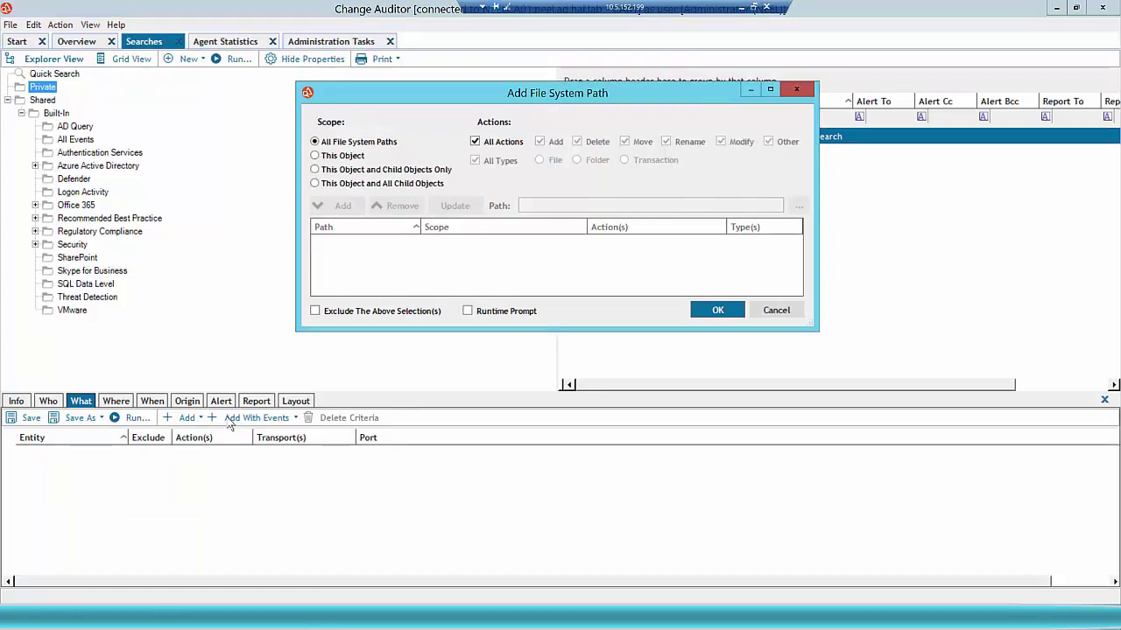
{"action": "left_click", "coordinate": [315, 184]}
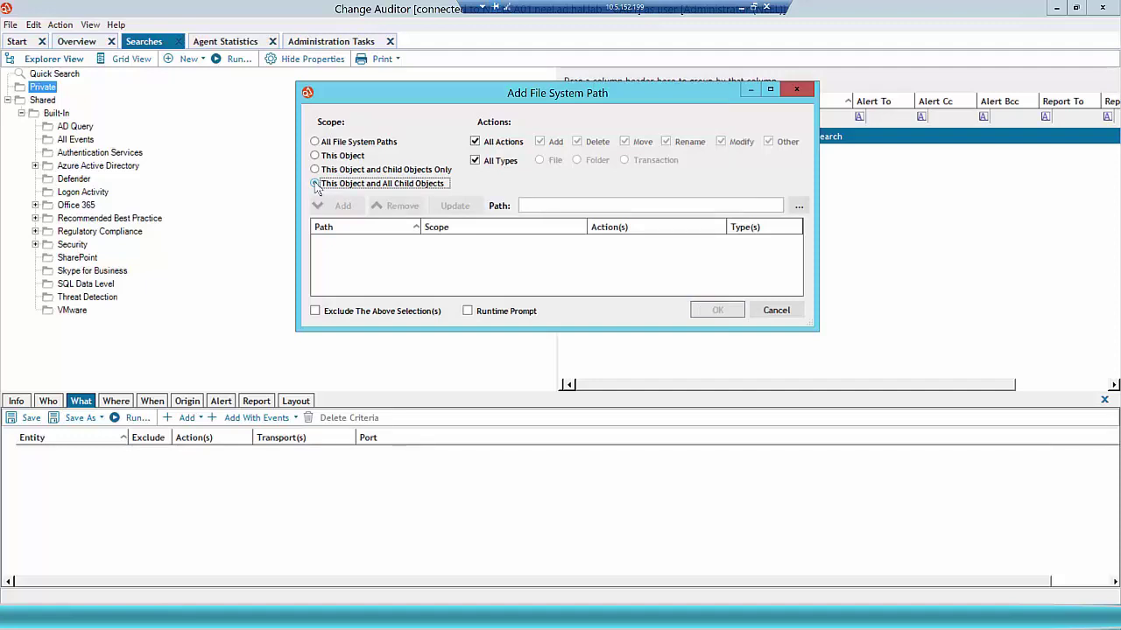
{"action": "left_click", "coordinate": [526, 205]}
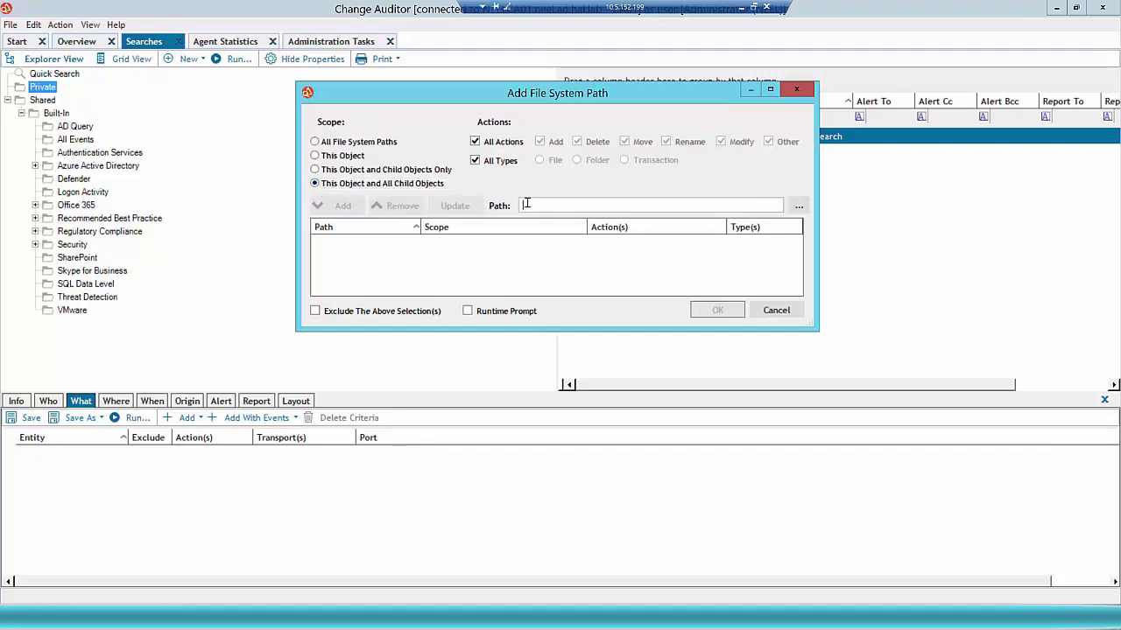
{"action": "type", "text": "C:\\Test"}
{"action": "left_click", "coordinate": [337, 206]}
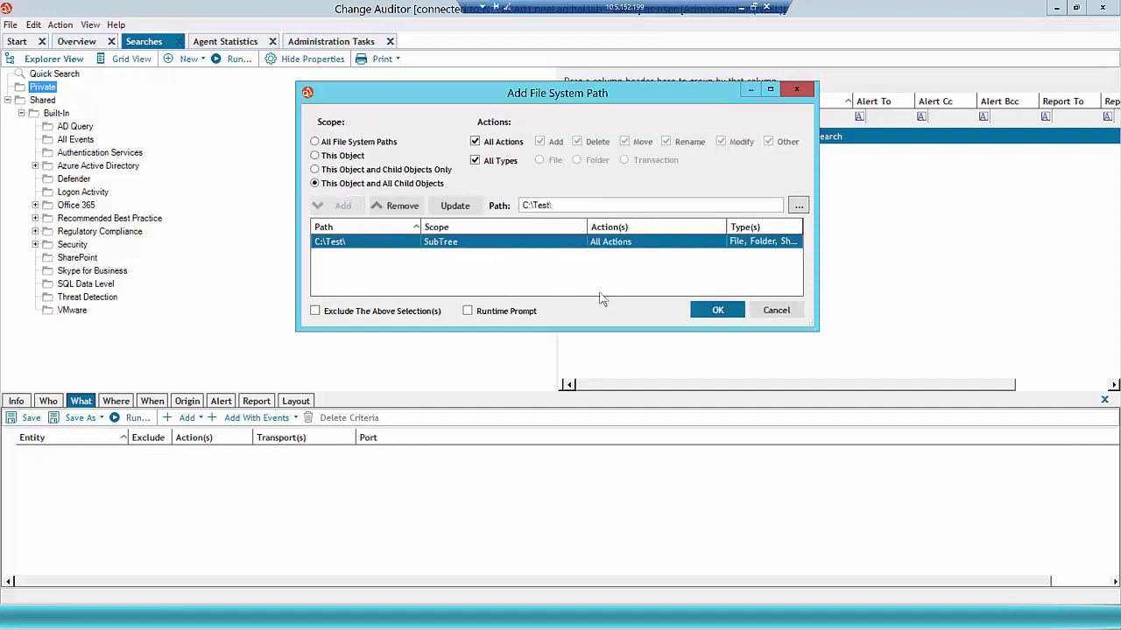
{"action": "left_click", "coordinate": [705, 317]}
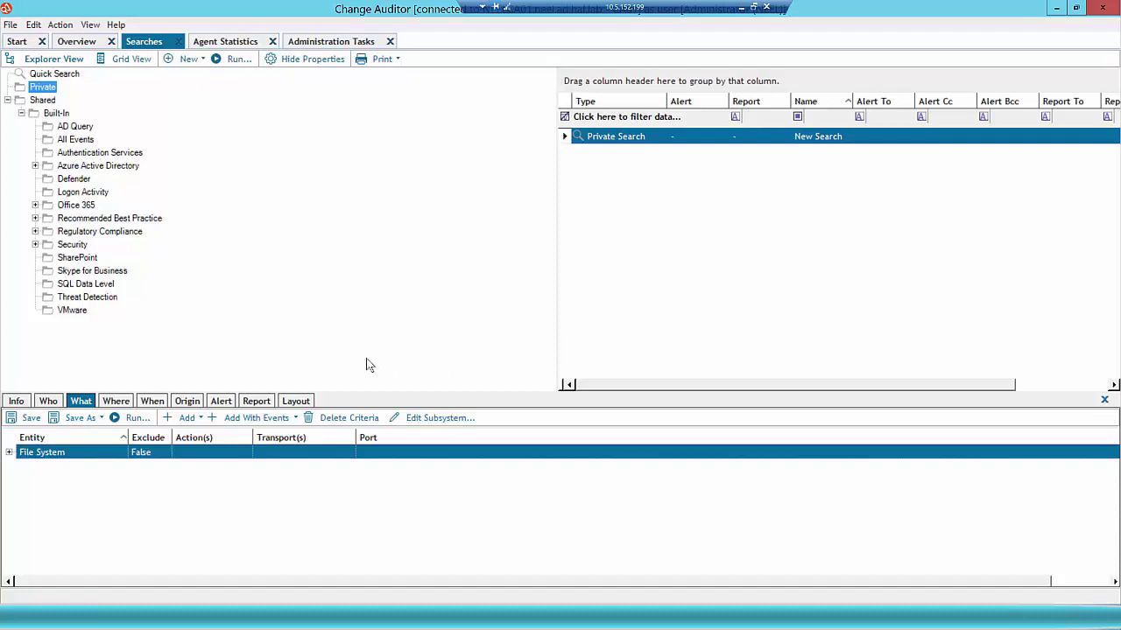
Step: Start an event class criterion and add the Custom File System Monitoring event Folder created, filtering event classes by "folder cre"
{"action": "left_click", "coordinate": [187, 419]}
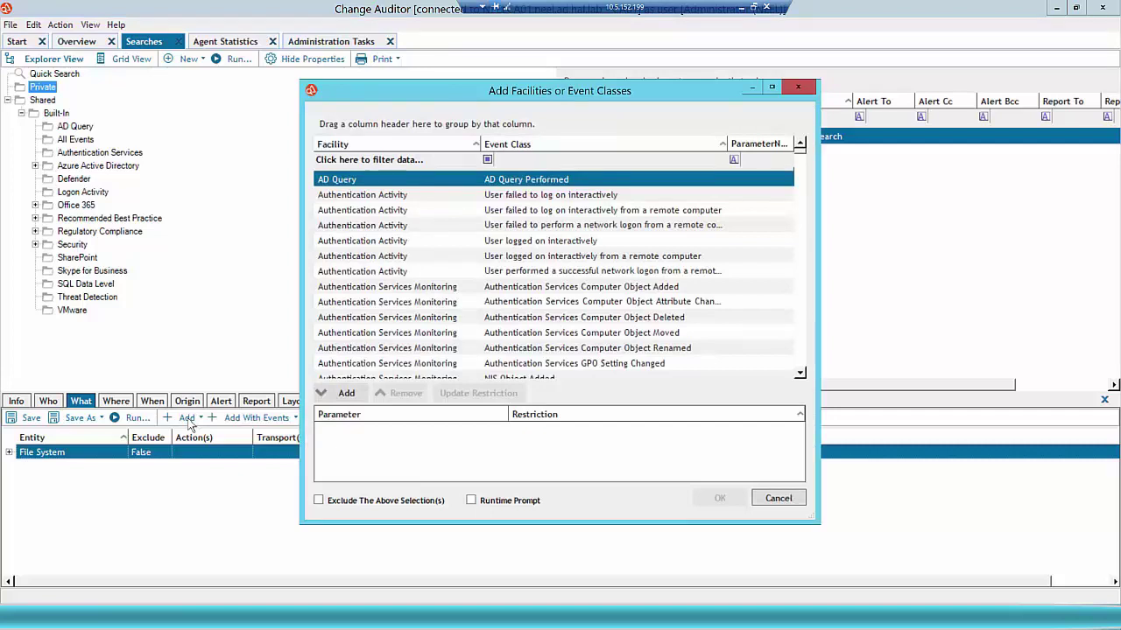
{"action": "left_click", "coordinate": [524, 161]}
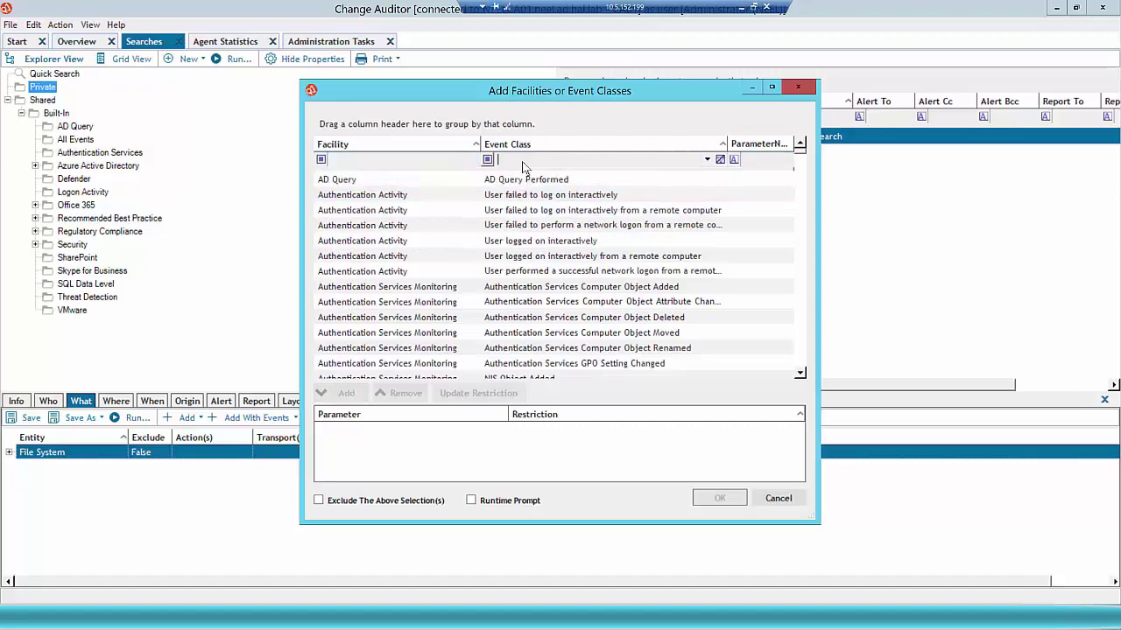
{"action": "type", "text": "fol"}
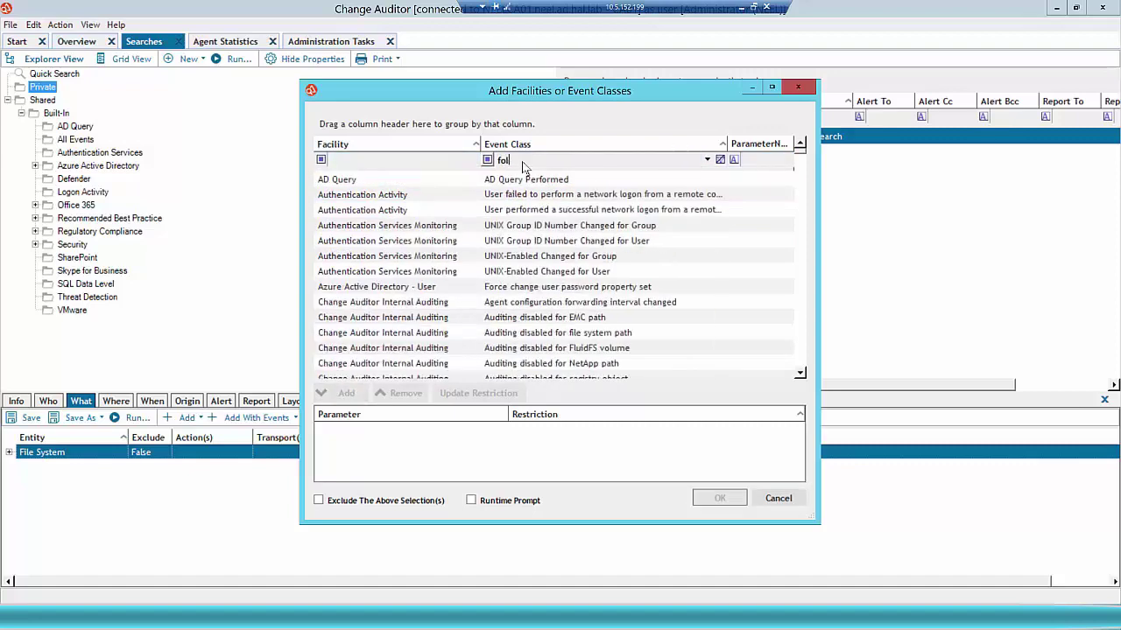
{"action": "type", "text": "der cre"}
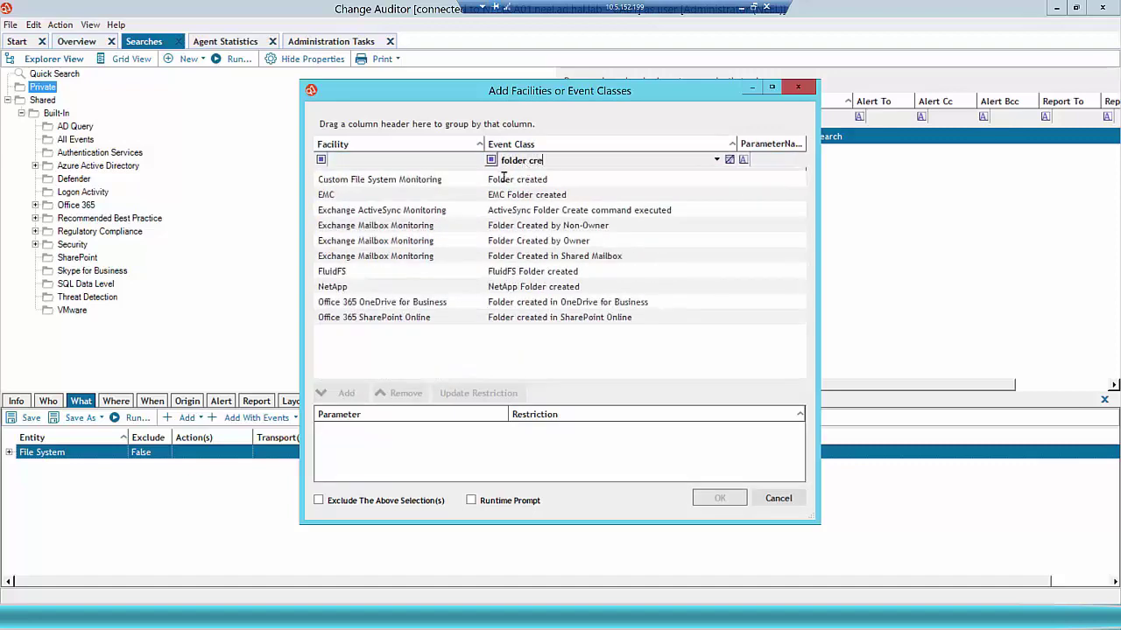
{"action": "left_click", "coordinate": [504, 181]}
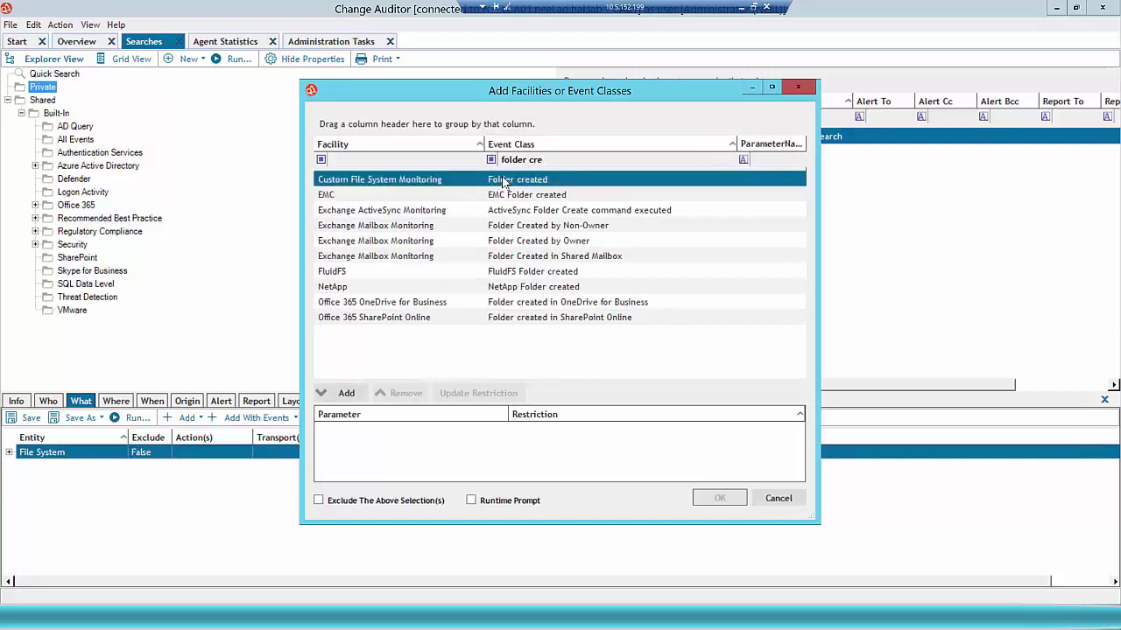
{"action": "left_click", "coordinate": [347, 396]}
{"action": "left_click", "coordinate": [352, 408]}
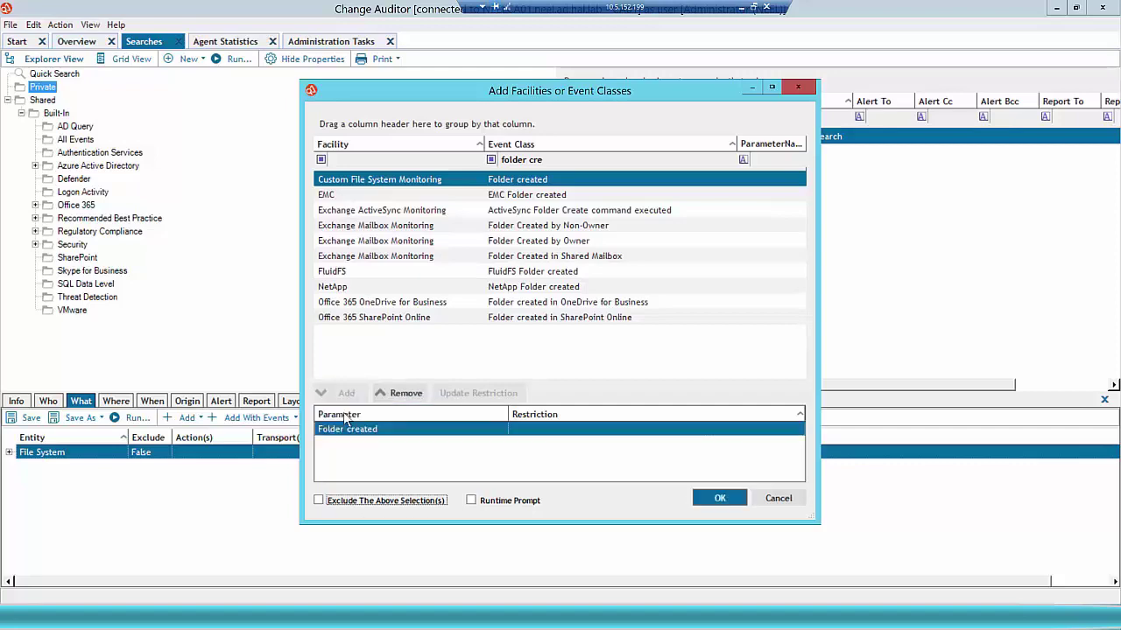
Step: Filter the event classes by "folder del", add the Custom File System Monitoring event Folder deleted, and accept the event class criterion
{"action": "left_click", "coordinate": [557, 161]}
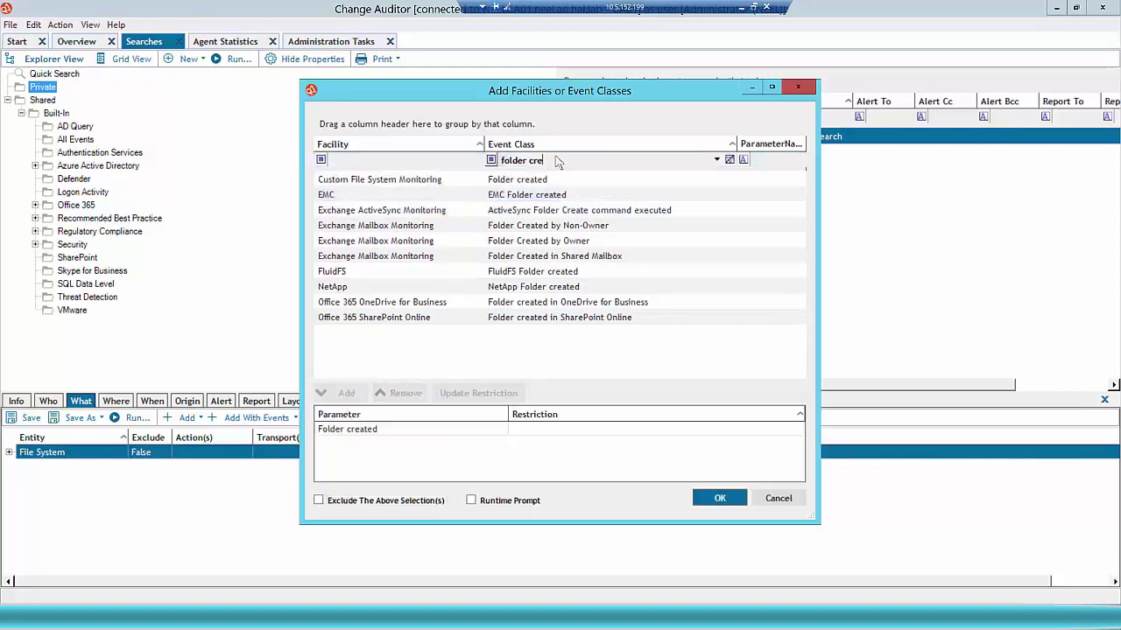
{"action": "key", "text": "BackSpace"}
{"action": "key", "text": "BackSpace"}
{"action": "key", "text": "BackSpace"}
{"action": "type", "text": "de"}
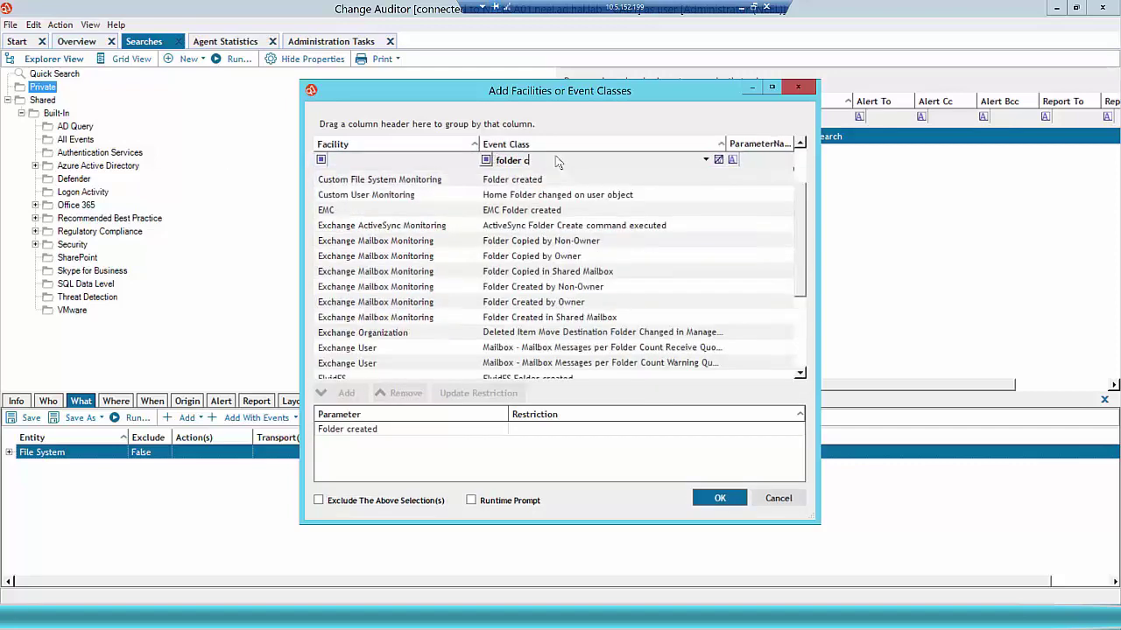
{"action": "type", "text": "l"}
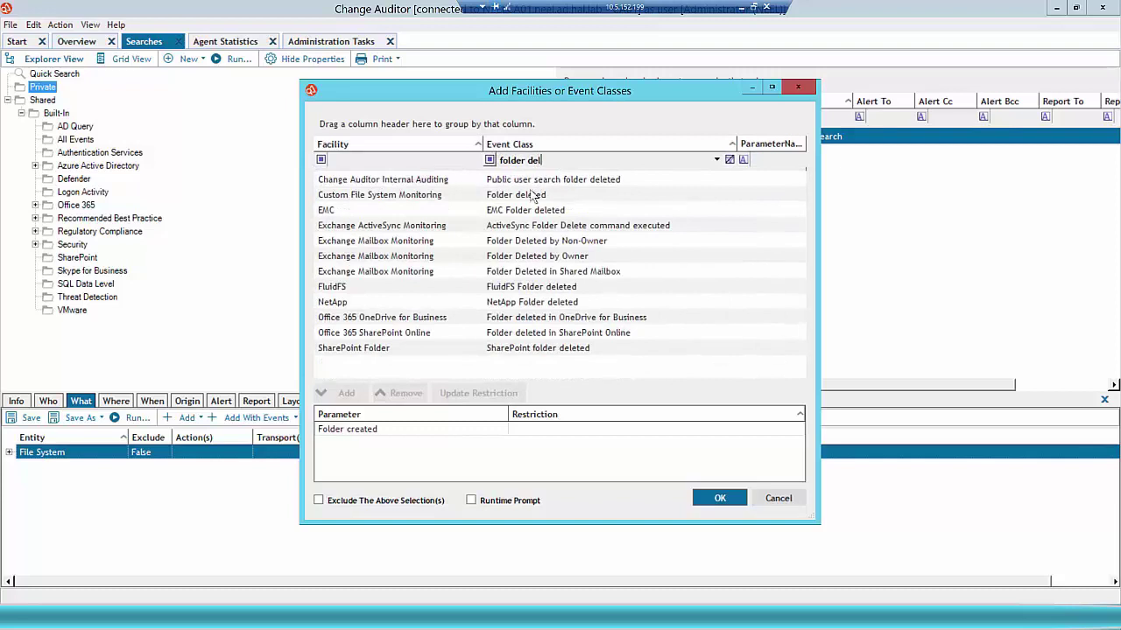
{"action": "left_click", "coordinate": [532, 195]}
{"action": "left_click", "coordinate": [346, 393]}
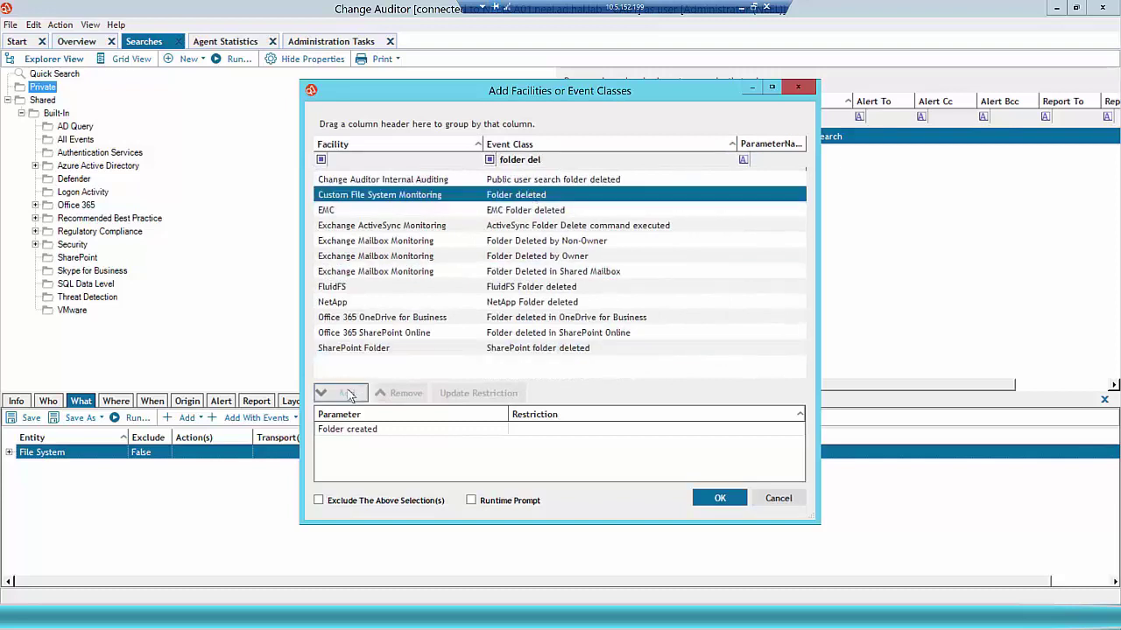
{"action": "left_click", "coordinate": [341, 415]}
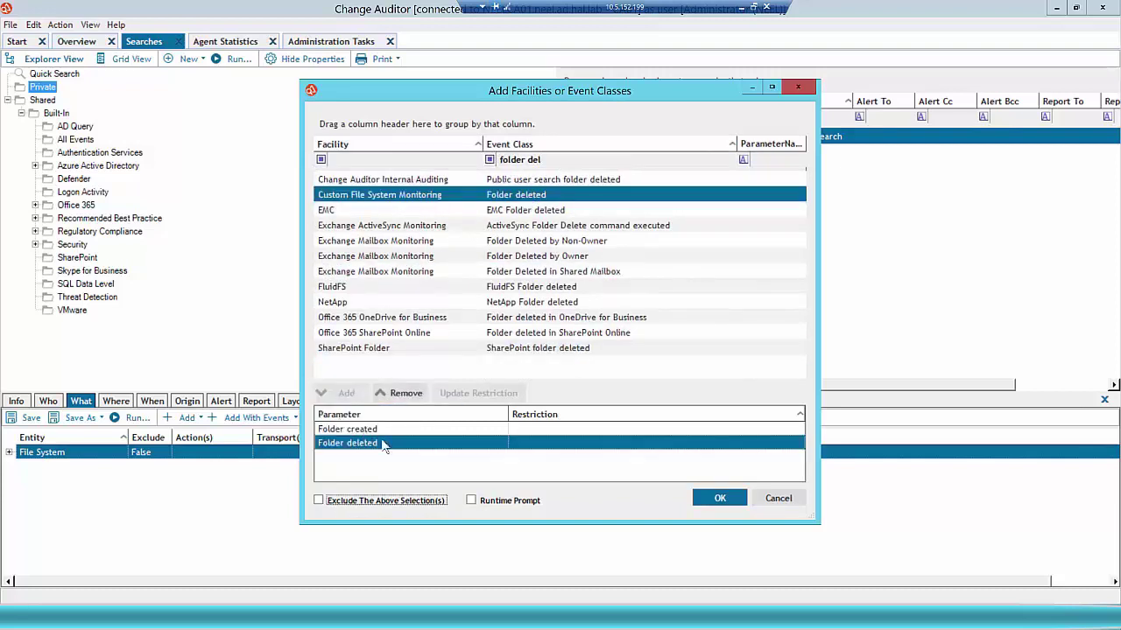
{"action": "left_click", "coordinate": [718, 499]}
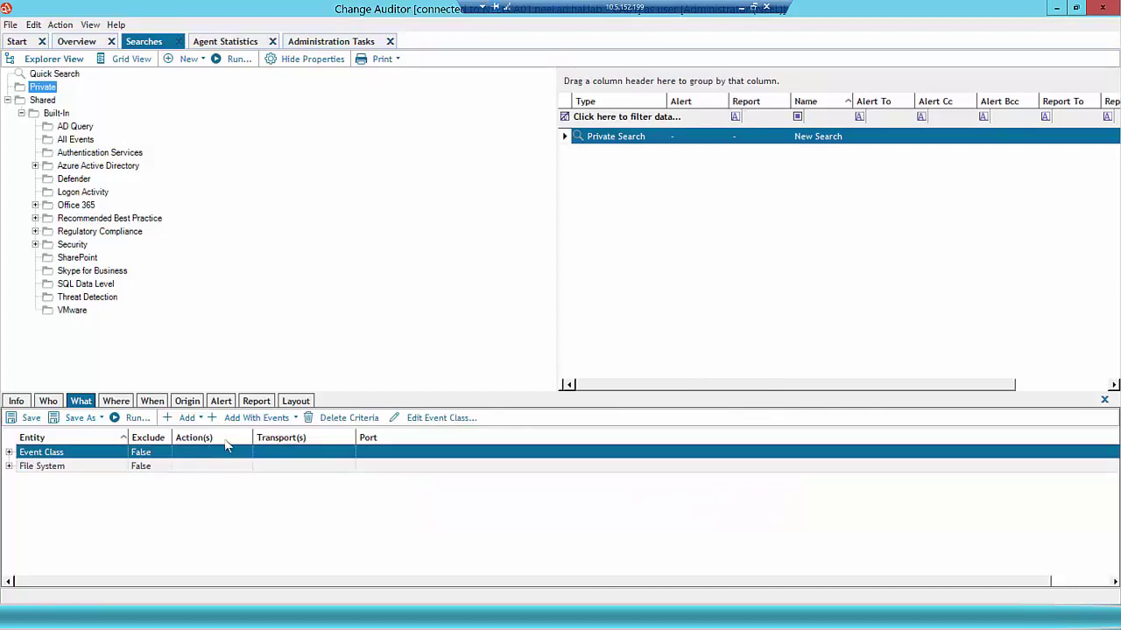
Step: Check the search's date interval, then save the FS0001 search and run it
{"action": "left_click", "coordinate": [154, 402]}
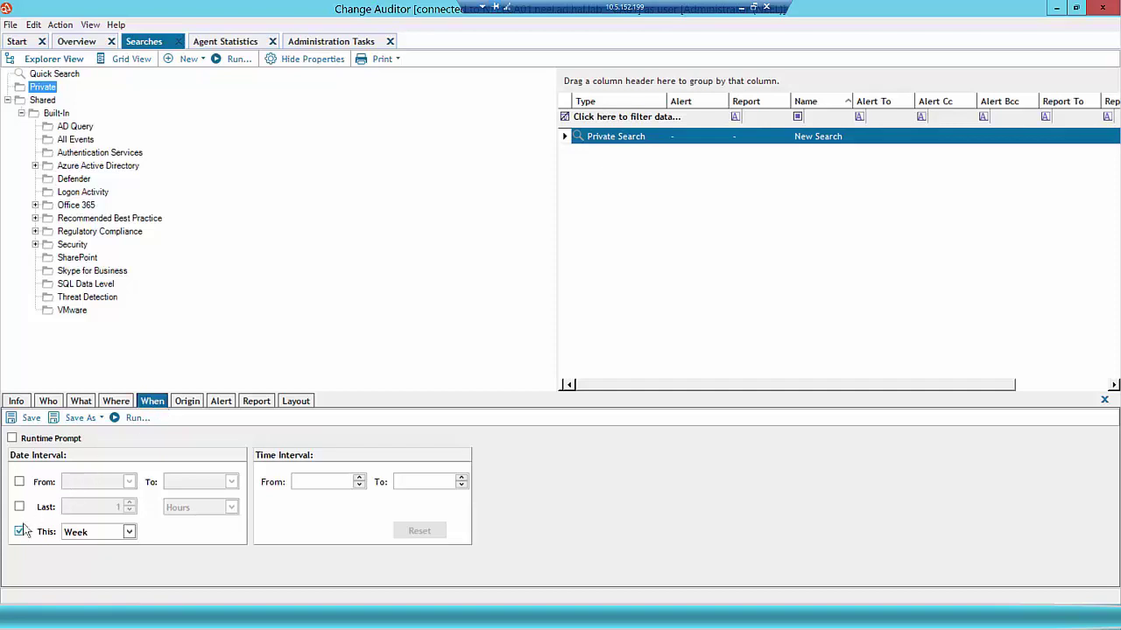
{"action": "left_click", "coordinate": [26, 418]}
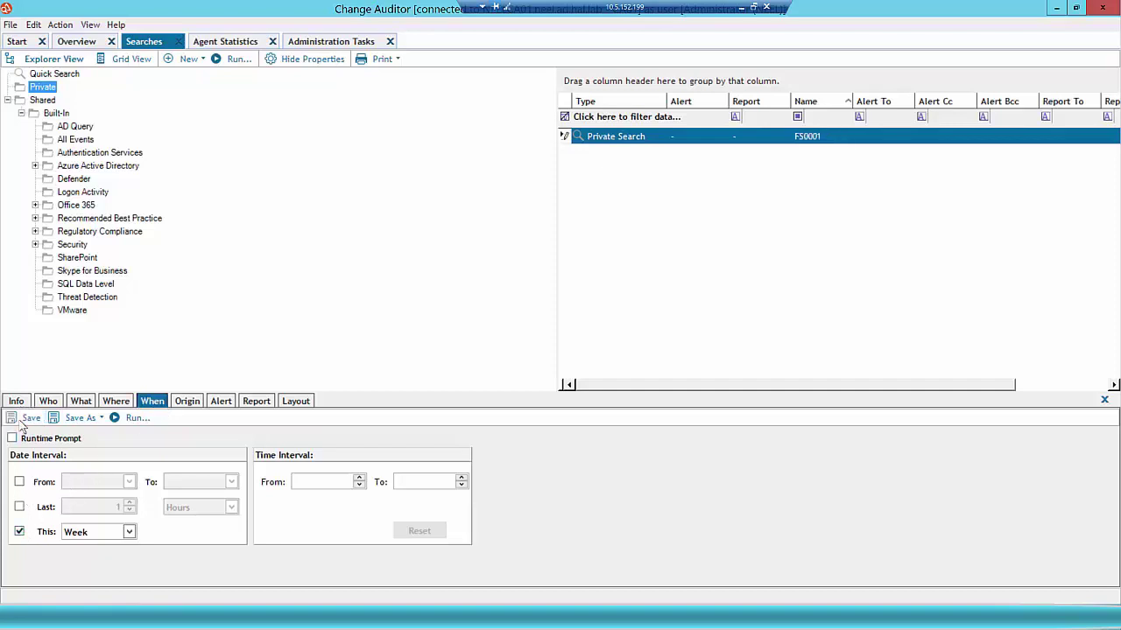
{"action": "left_click", "coordinate": [132, 419]}
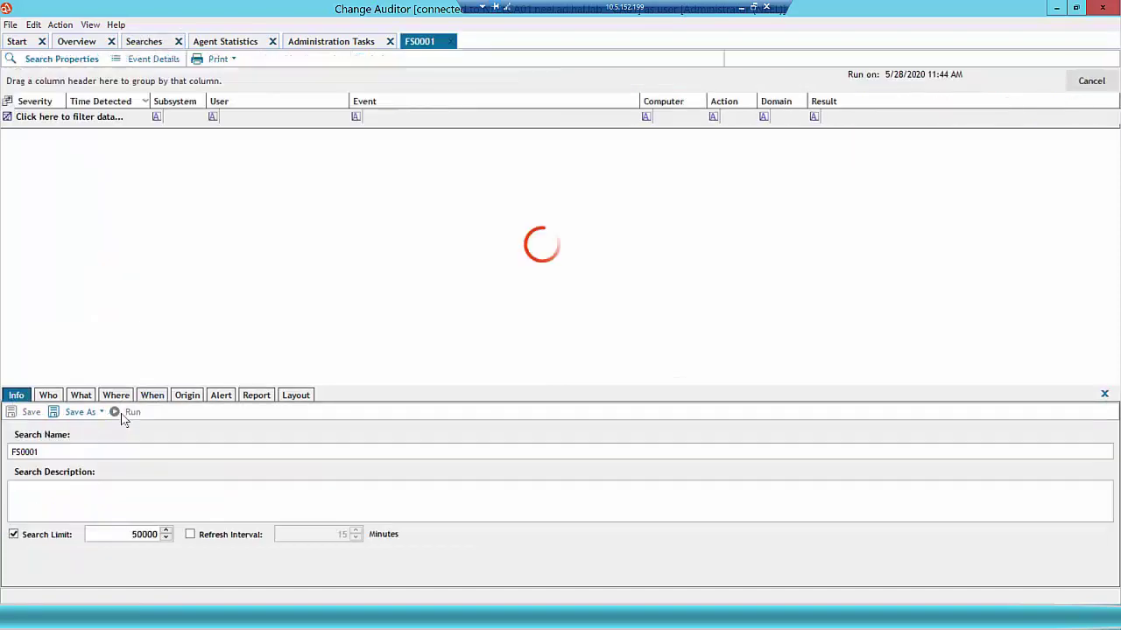